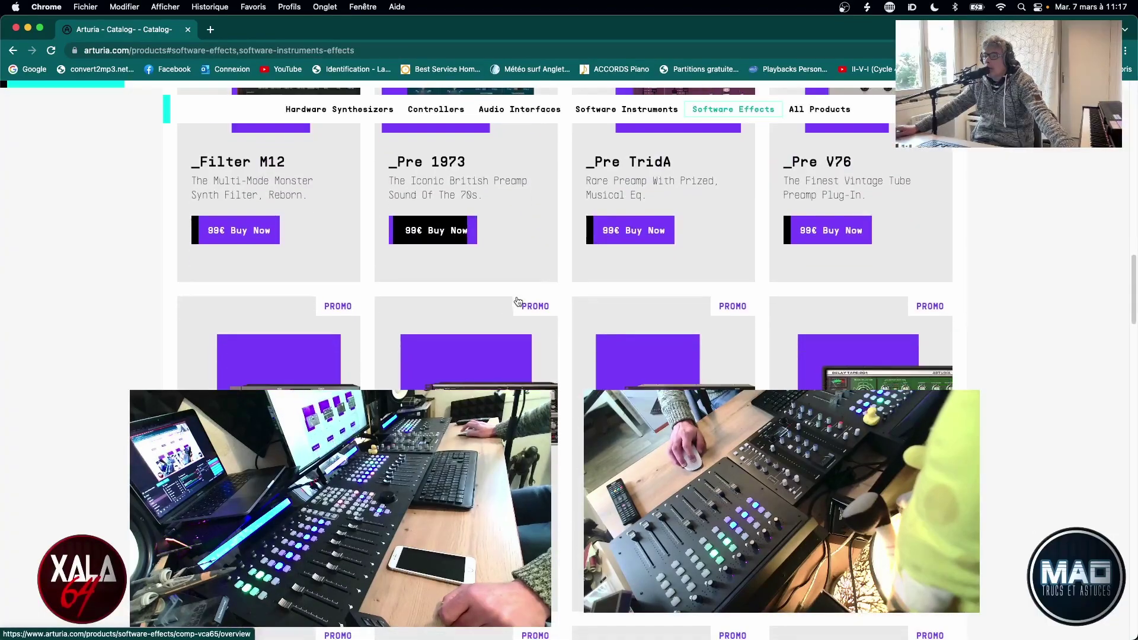
# Open the Comp VCA-65 product page from the Arturia software effects catalogue, examine its description and front panel, and close the page.
pyautogui.click(466, 241)
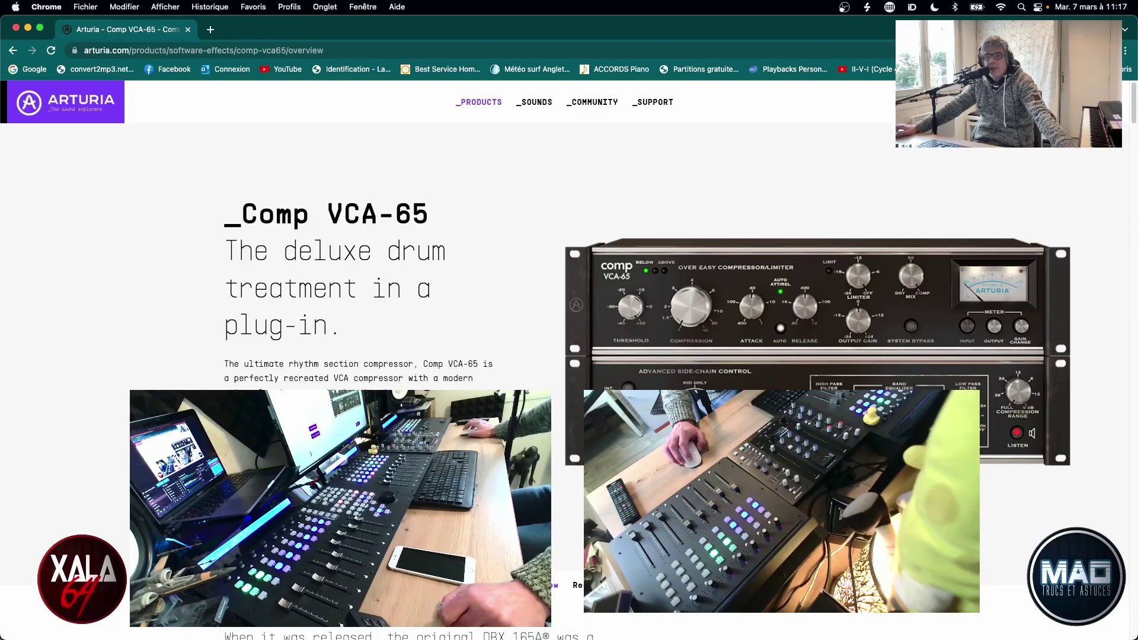
pyautogui.scroll(-3, 503, 355)
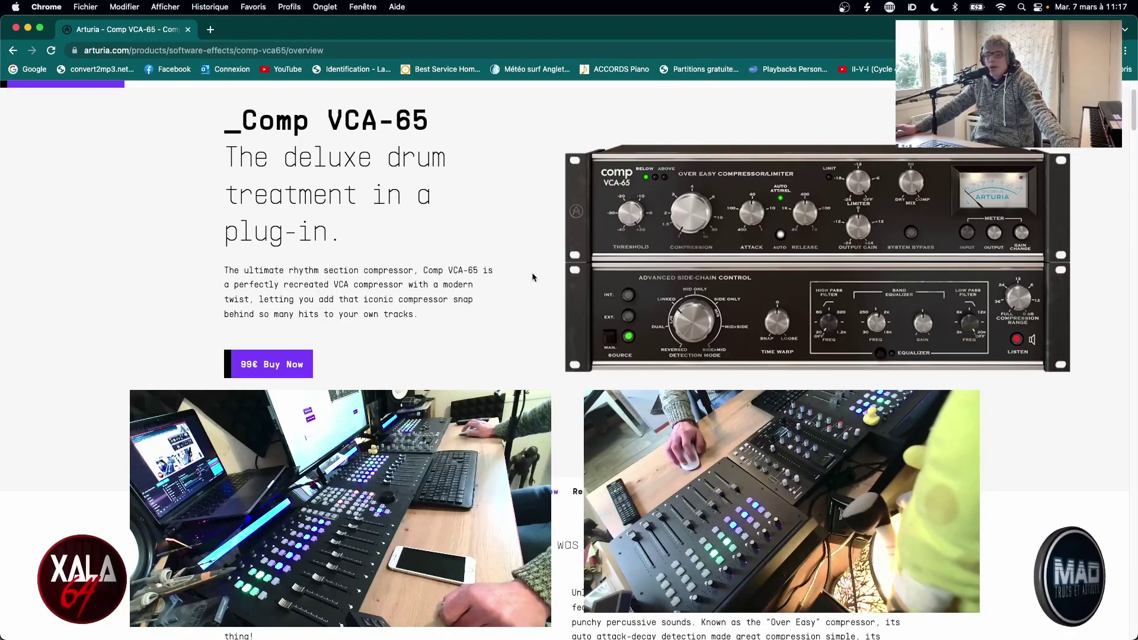
pyautogui.scroll(-3, 450, 335)
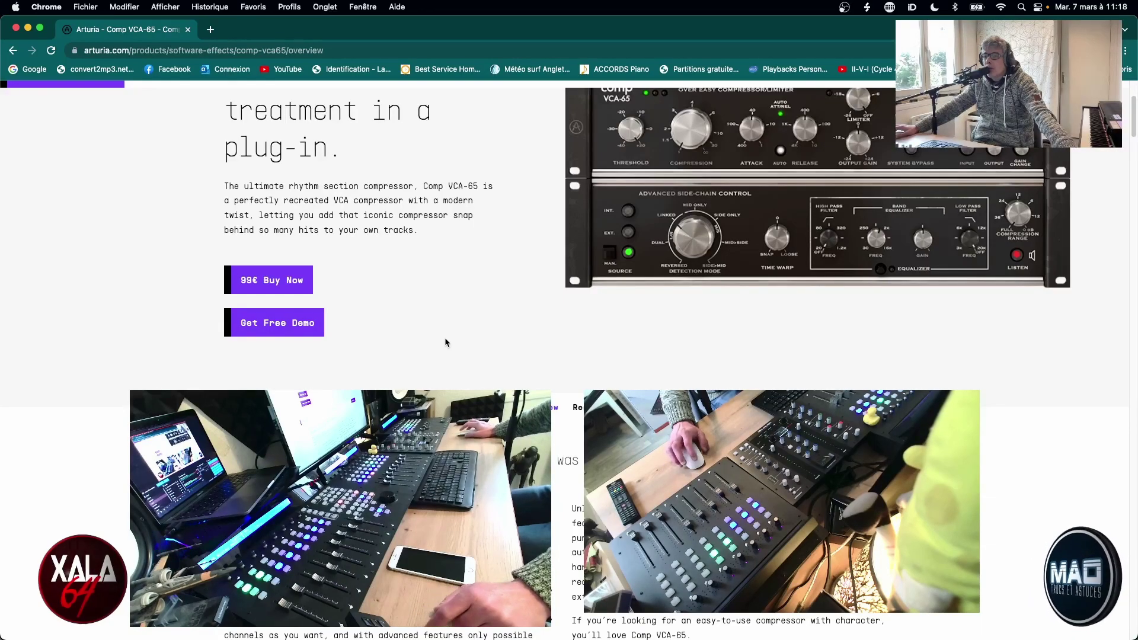
pyautogui.scroll(-3, 445, 340)
pyautogui.scroll(5, 446, 339)
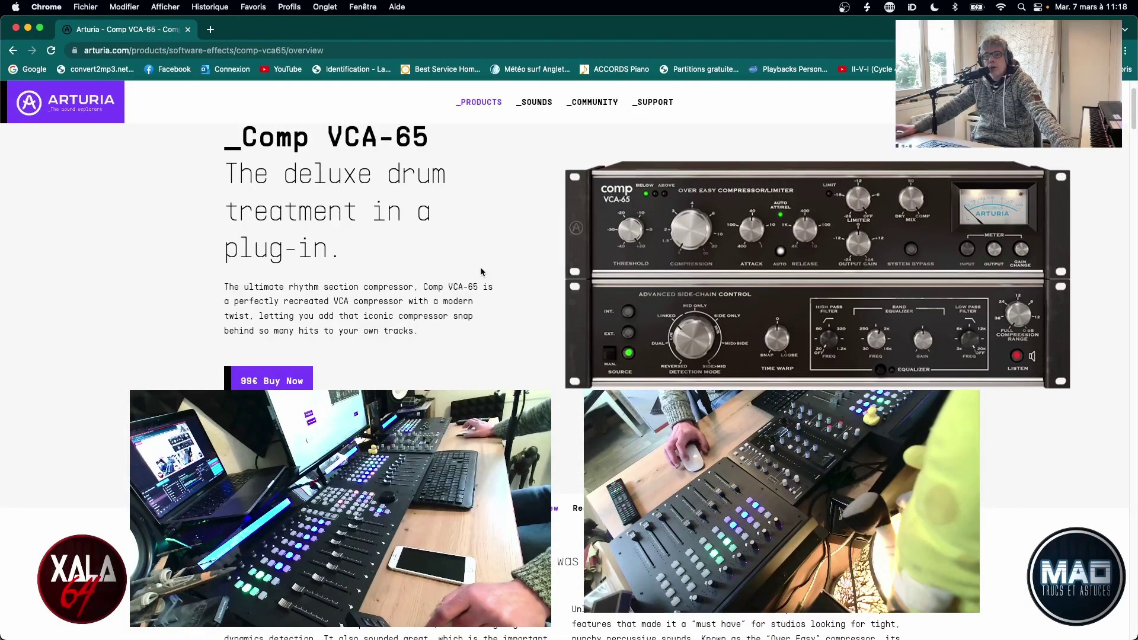
pyautogui.scroll(-1, 481, 271)
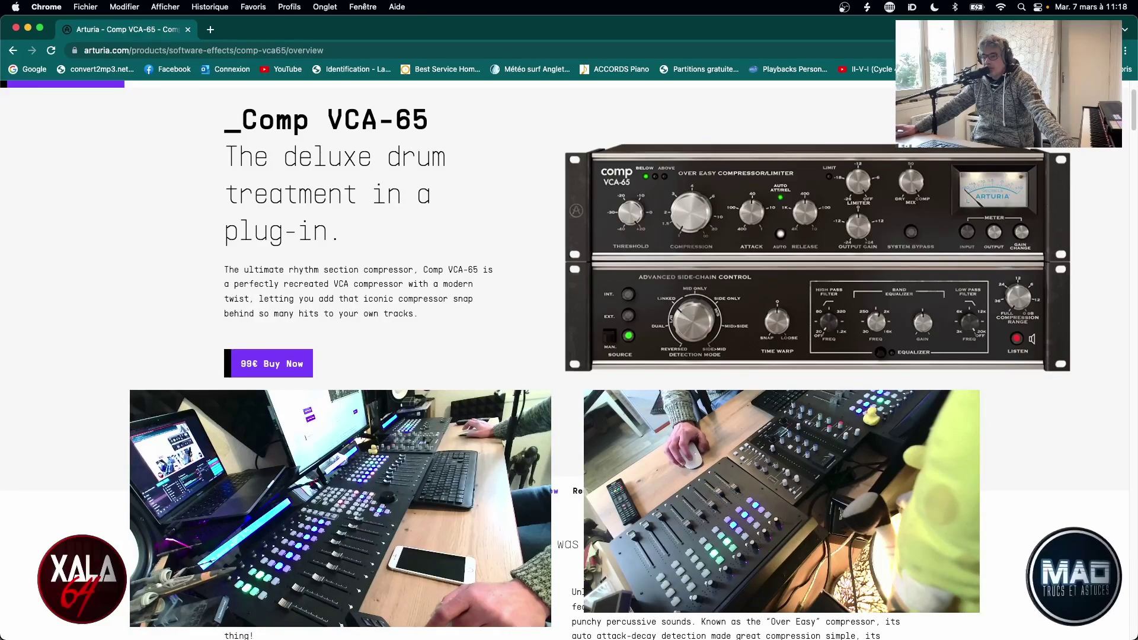
pyautogui.press('super+w')
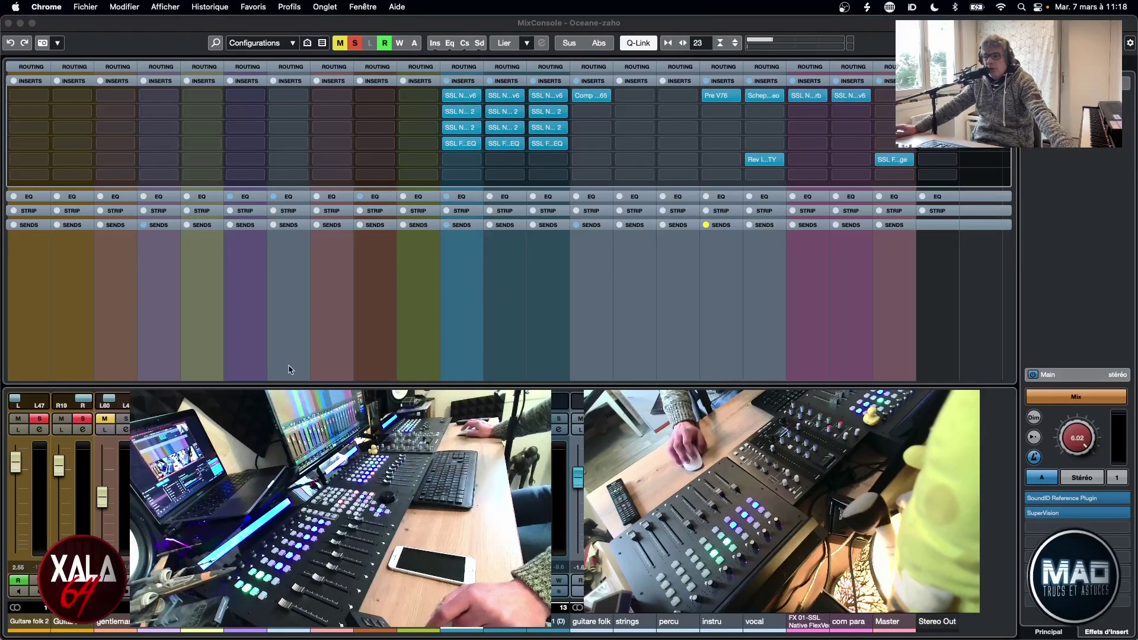
# Switch to Cubase, open the Comp VCA-65 insert on the guitare folk channel, and shrink and reposition its window clear of the faders.
pyautogui.click(17, 470)
pyautogui.moveTo(16, 474); pyautogui.dragTo(16, 467)
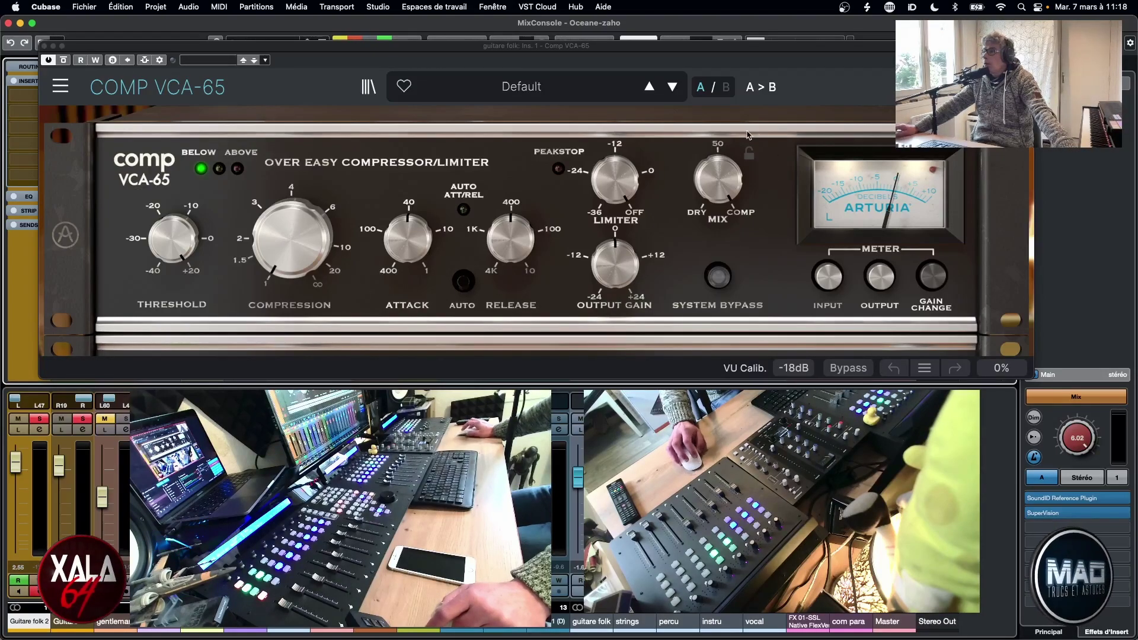
pyautogui.moveTo(744, 49); pyautogui.dragTo(714, 102)
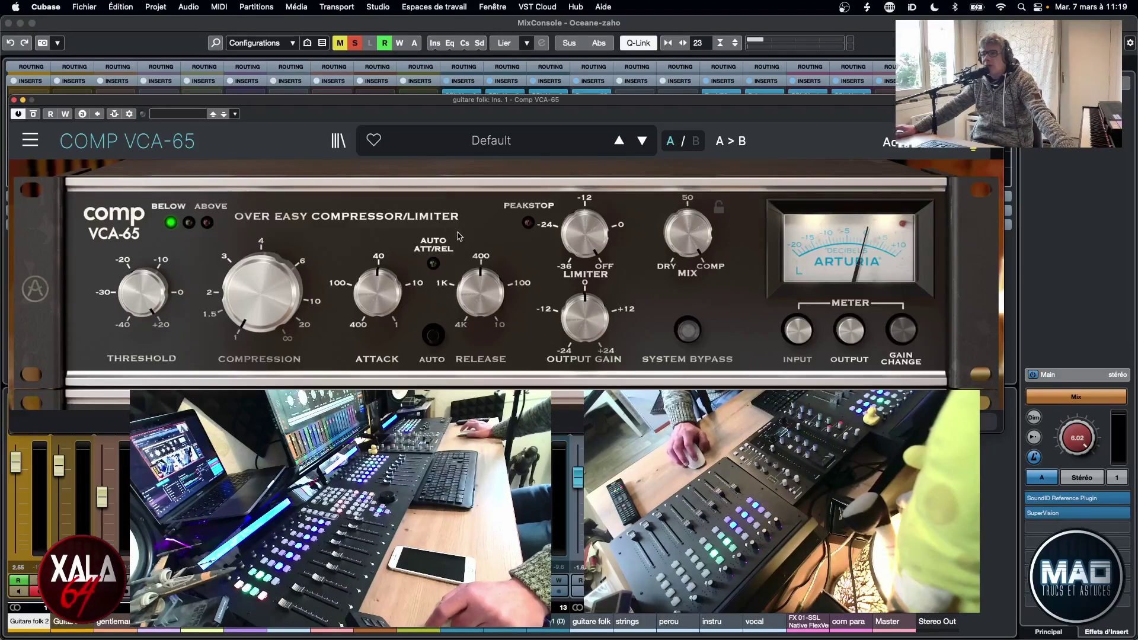
pyautogui.moveTo(308, 105); pyautogui.dragTo(316, 107)
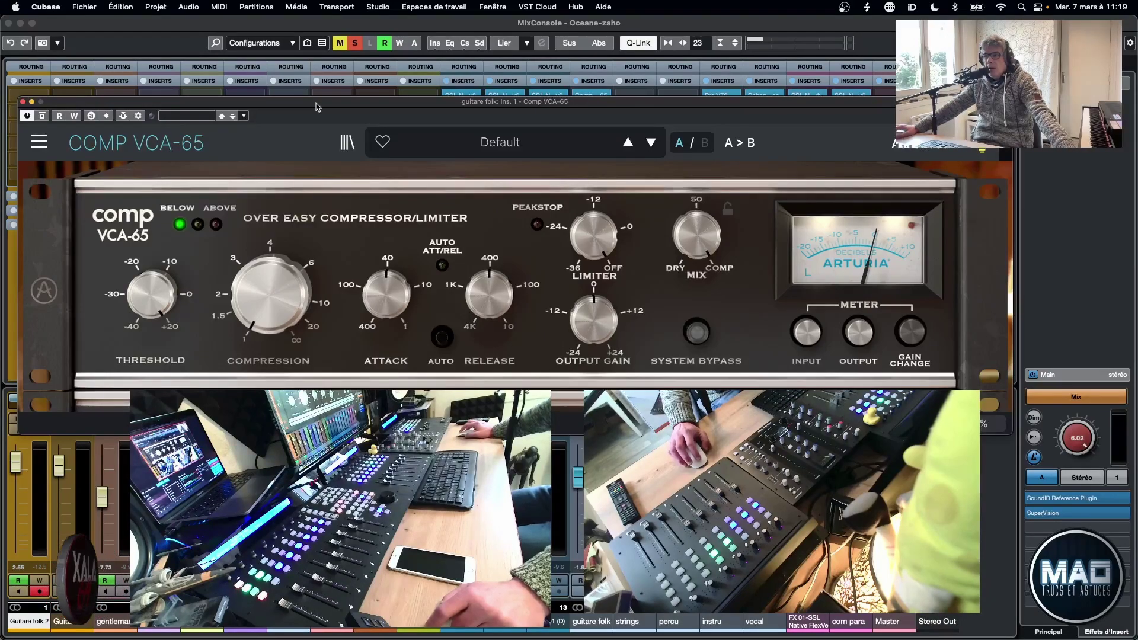
pyautogui.moveTo(316, 103); pyautogui.dragTo(314, 83)
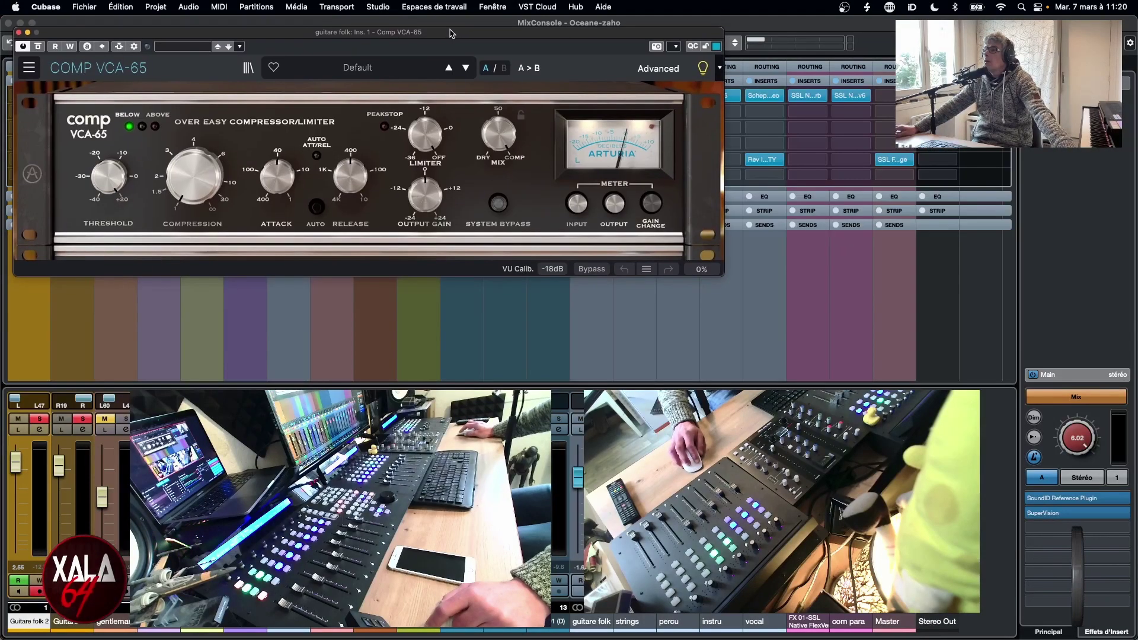
pyautogui.moveTo(451, 32); pyautogui.dragTo(451, 29)
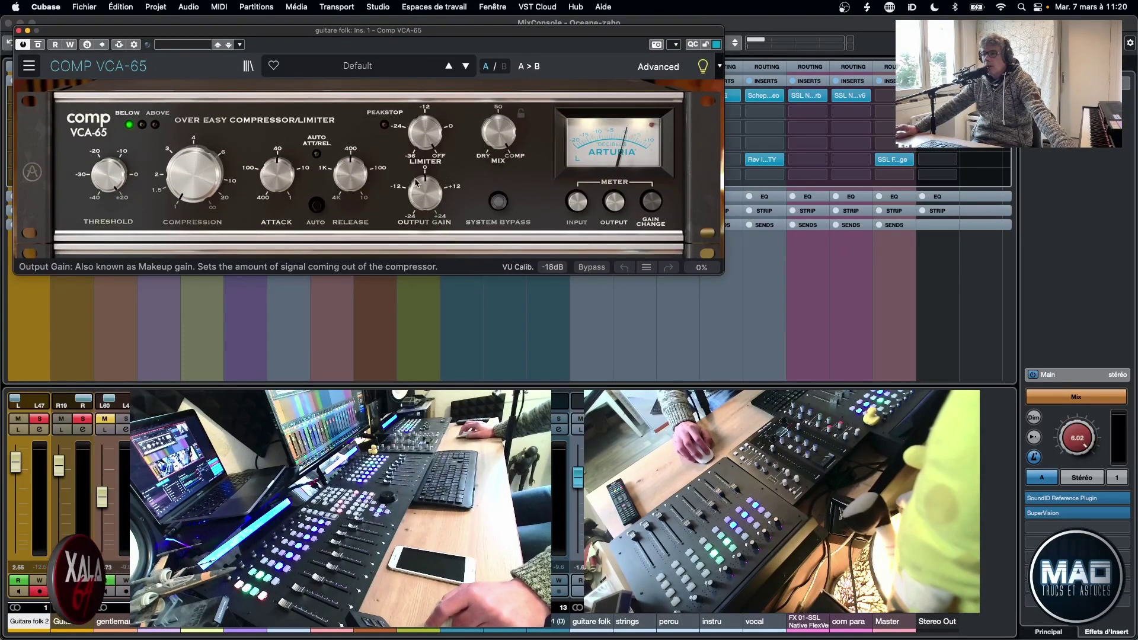
# Show and hide the advanced side-chain section, and switch automatic attack and release on and off.
pyautogui.click(660, 68)
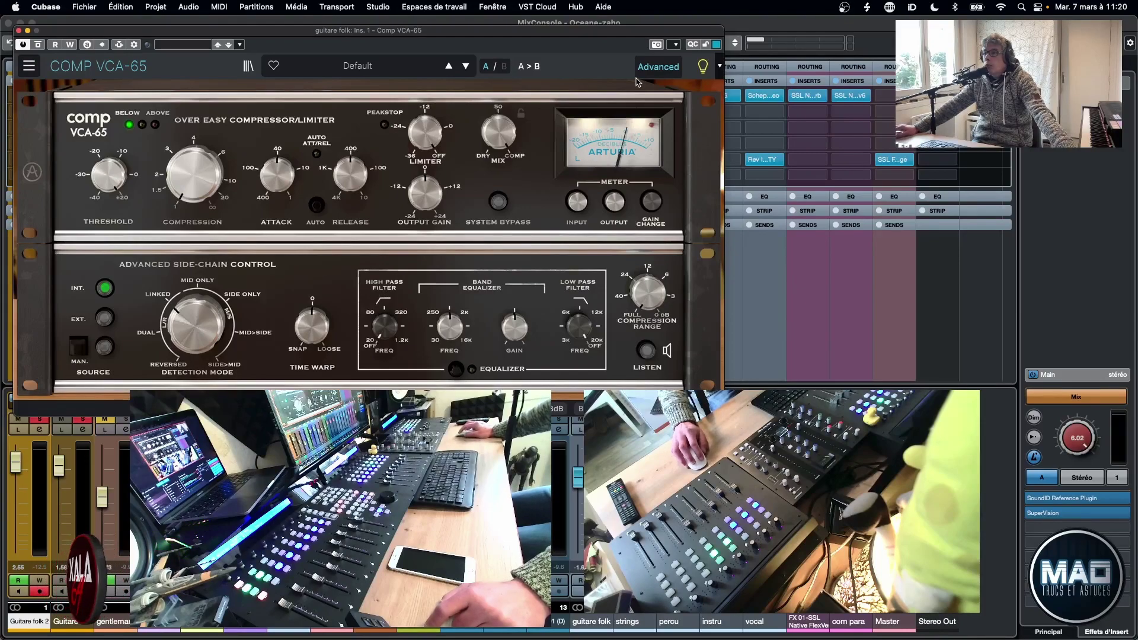
pyautogui.click(655, 69)
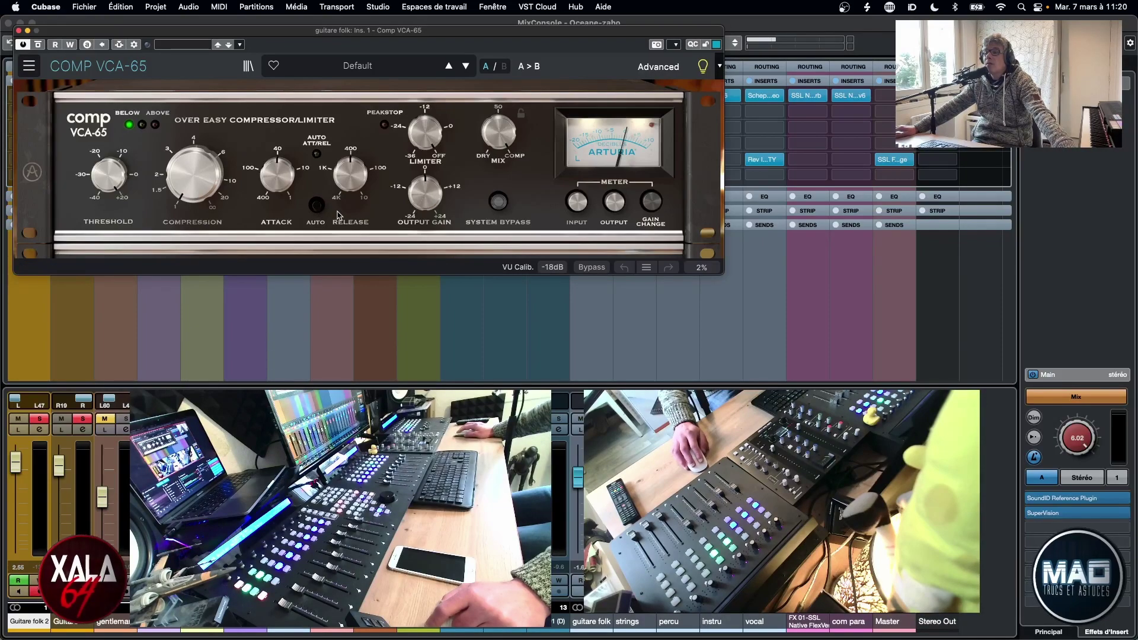
pyautogui.click(318, 206)
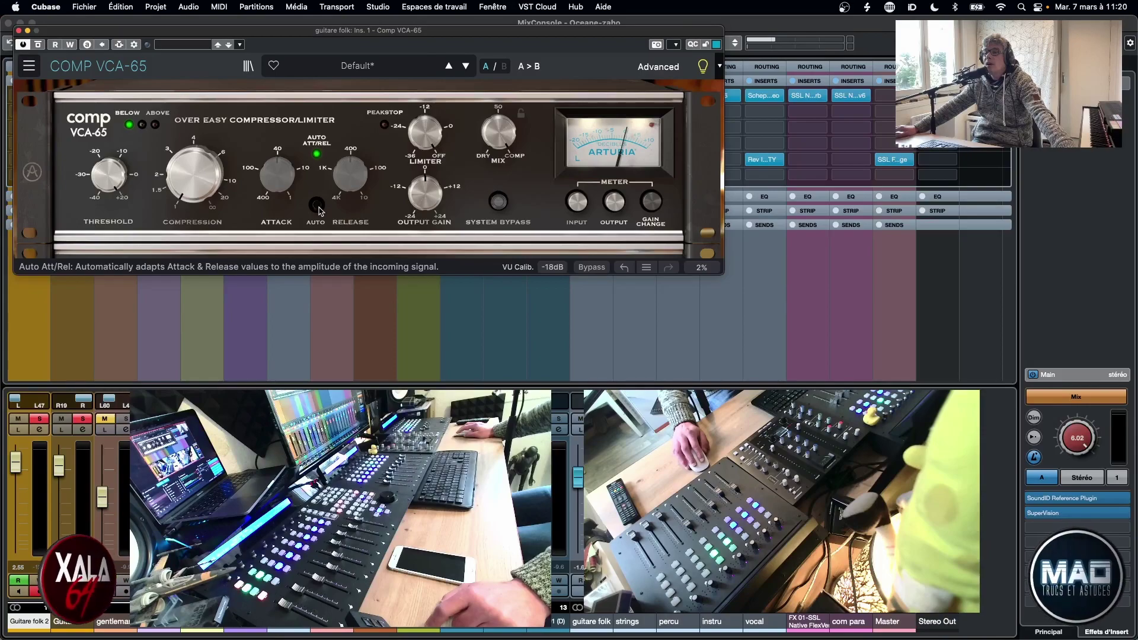
pyautogui.click(316, 207)
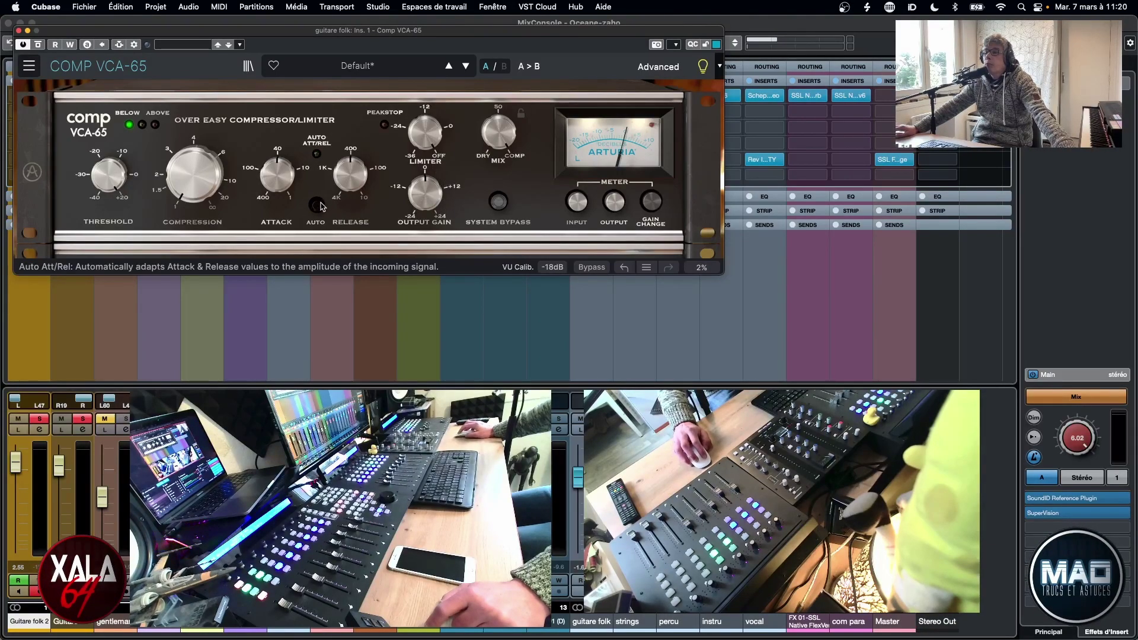
pyautogui.click(319, 206)
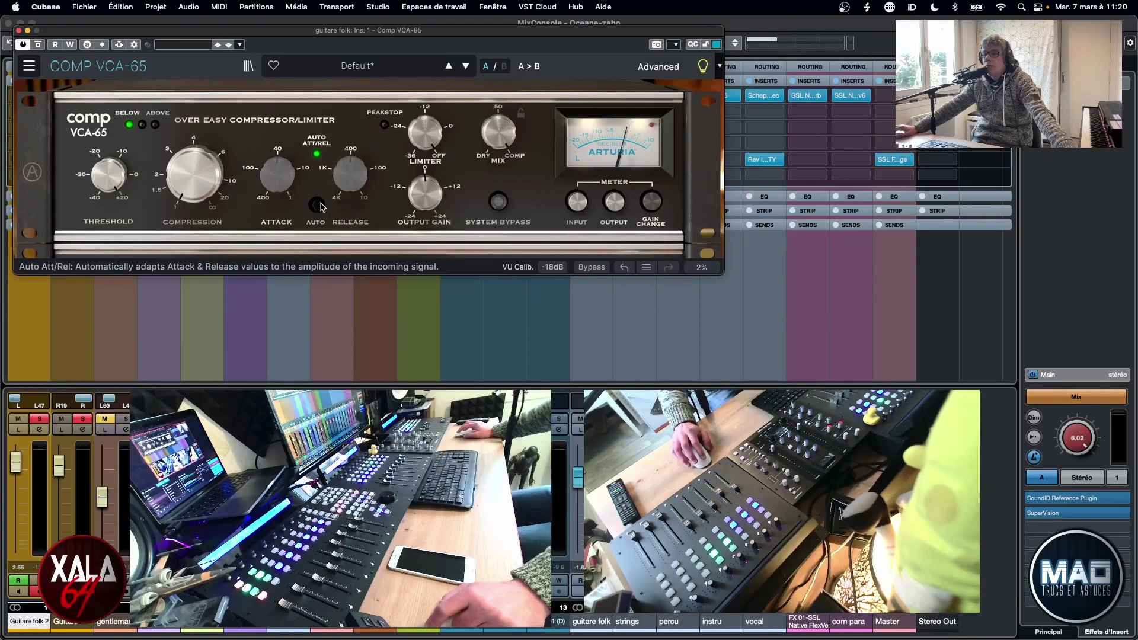
pyautogui.click(319, 206)
pyautogui.moveTo(429, 142)
pyautogui.moveTo(431, 199)
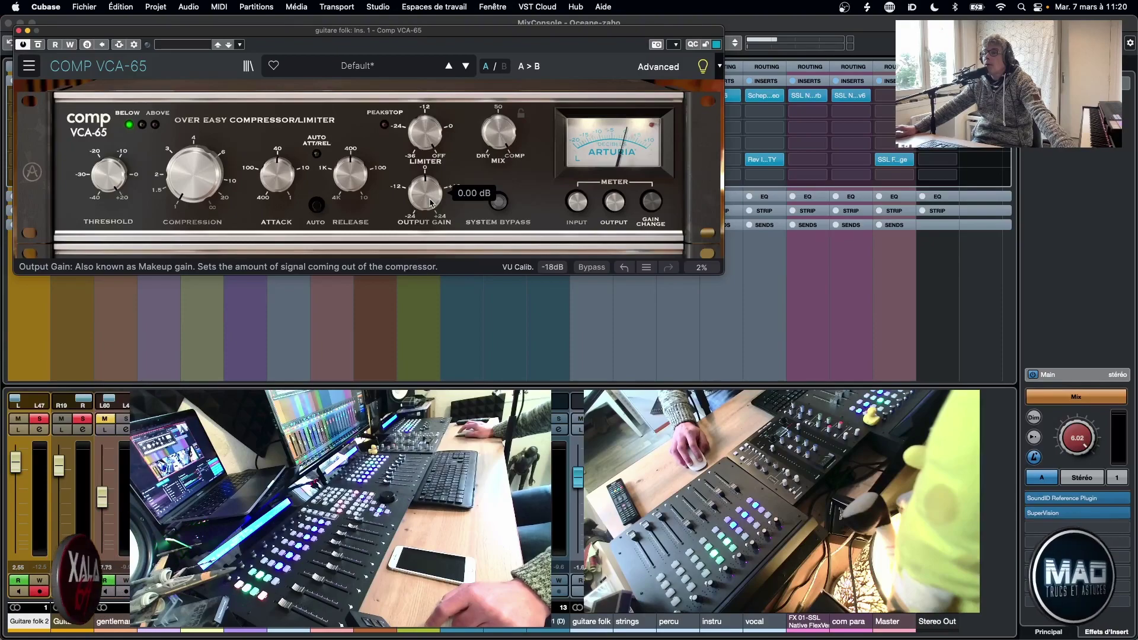
pyautogui.moveTo(498, 136)
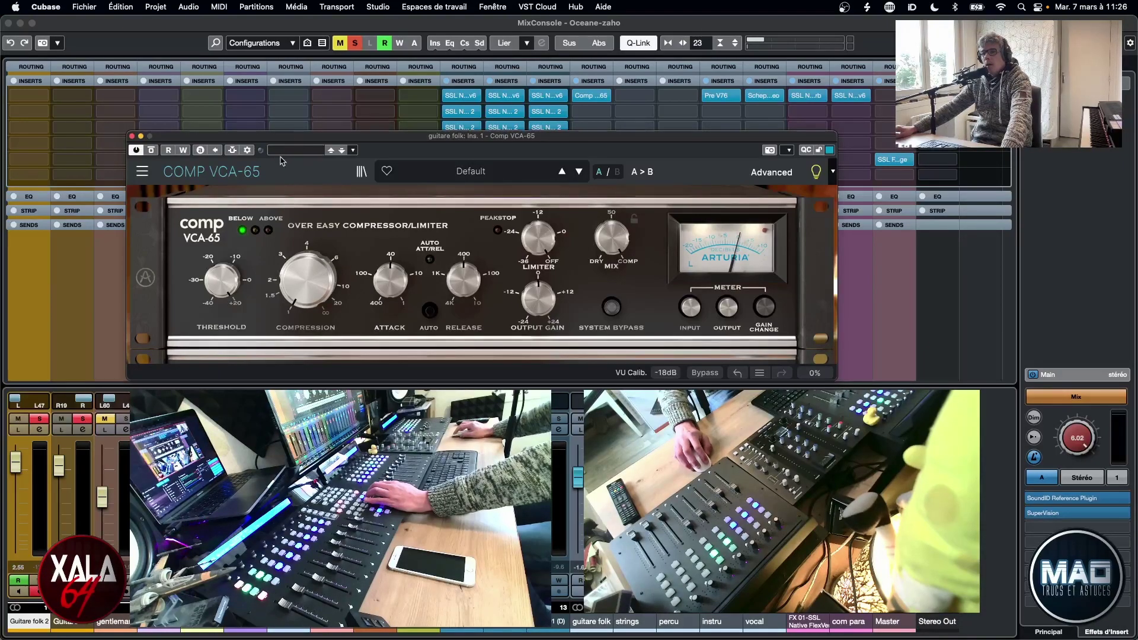
# Alternate the Comp VCA-65 between bypassed and active during playback to compare the sound, leaving the effect active.
pyautogui.click(151, 150)
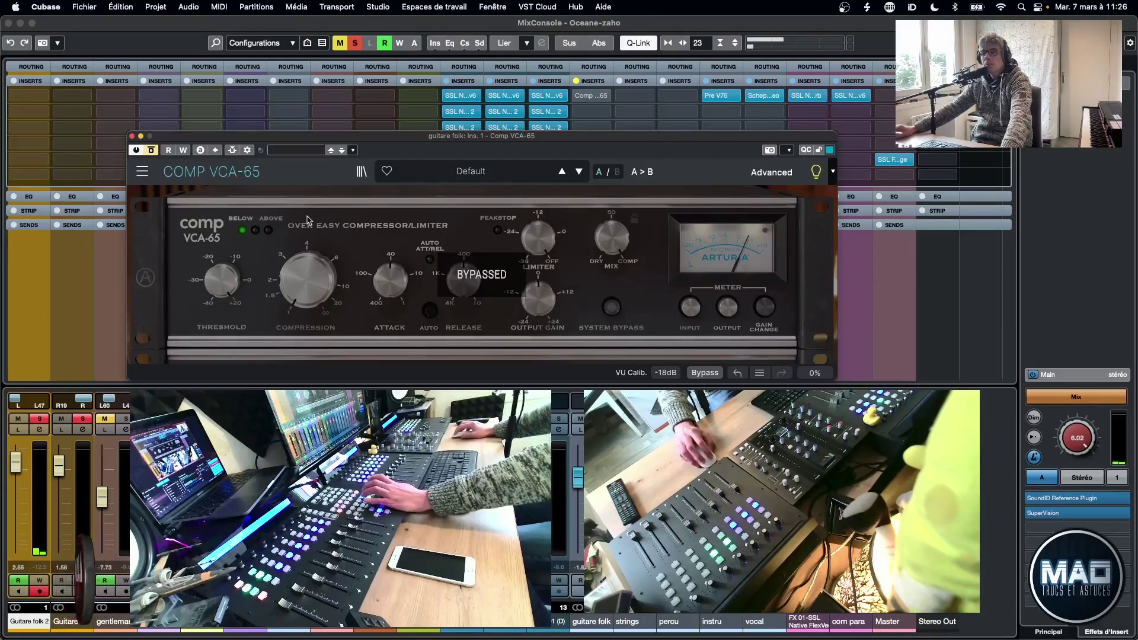
pyautogui.click(151, 152)
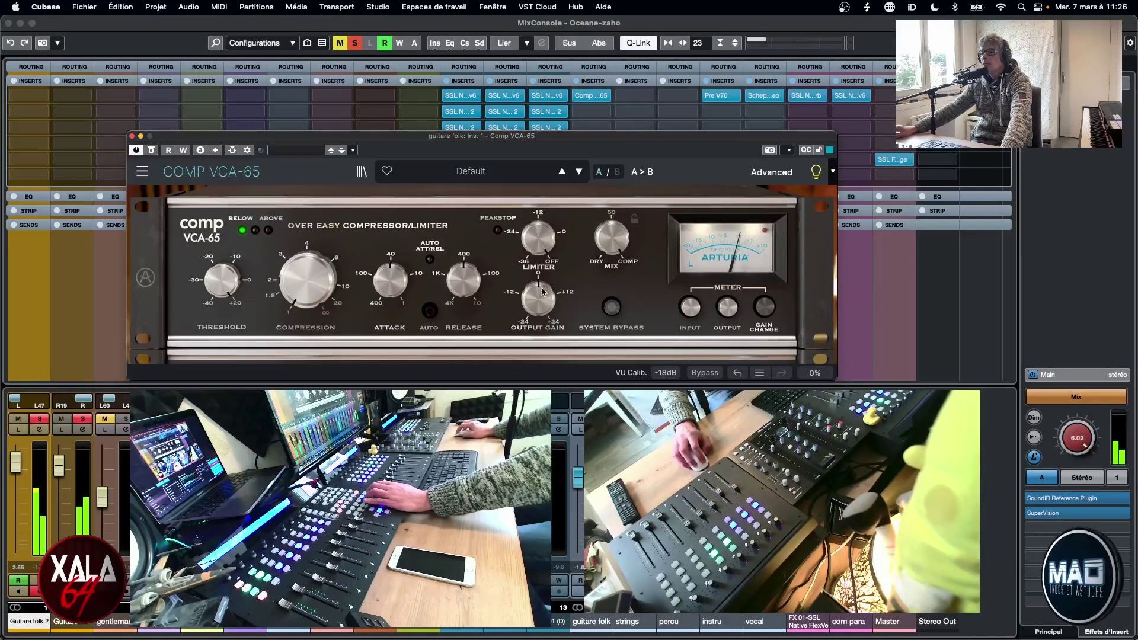
pyautogui.click(151, 151)
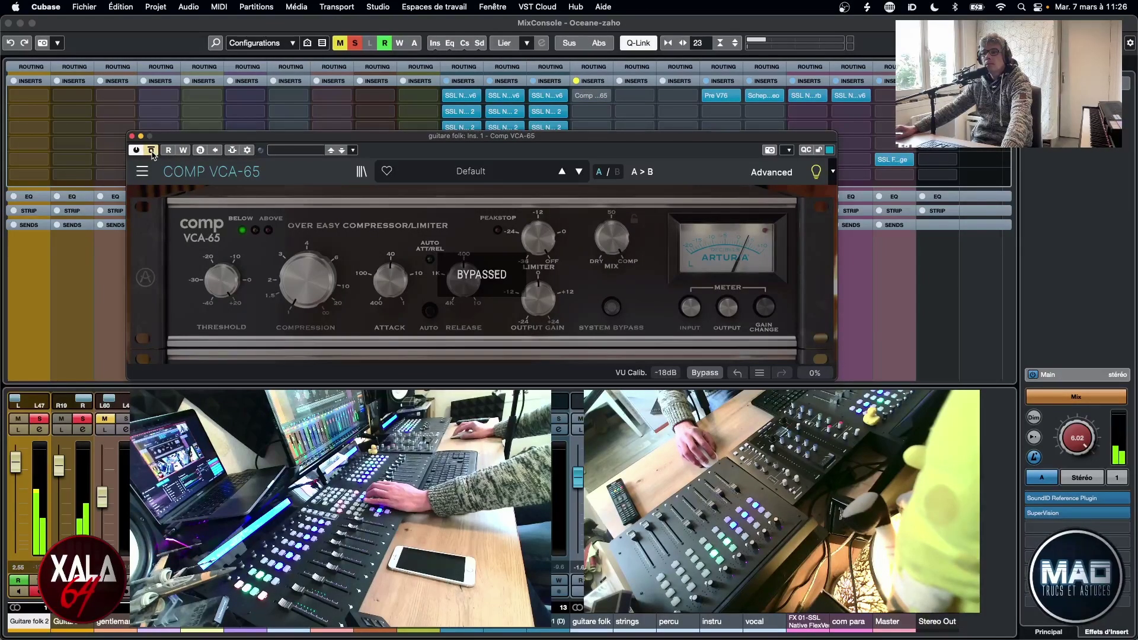
pyautogui.click(151, 151)
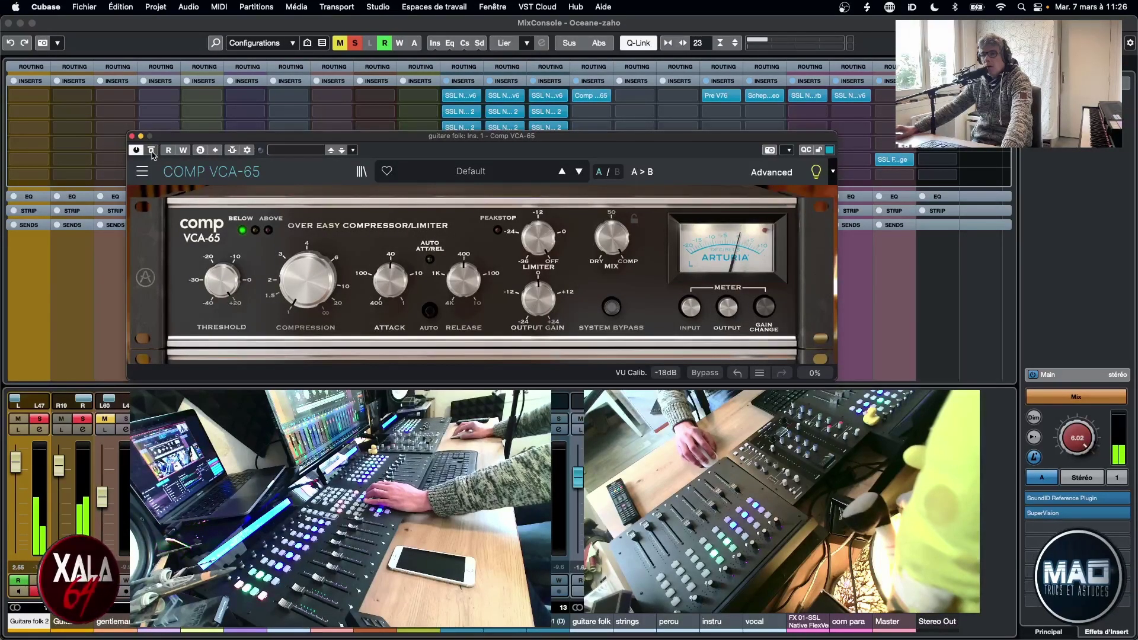
pyautogui.click(152, 151)
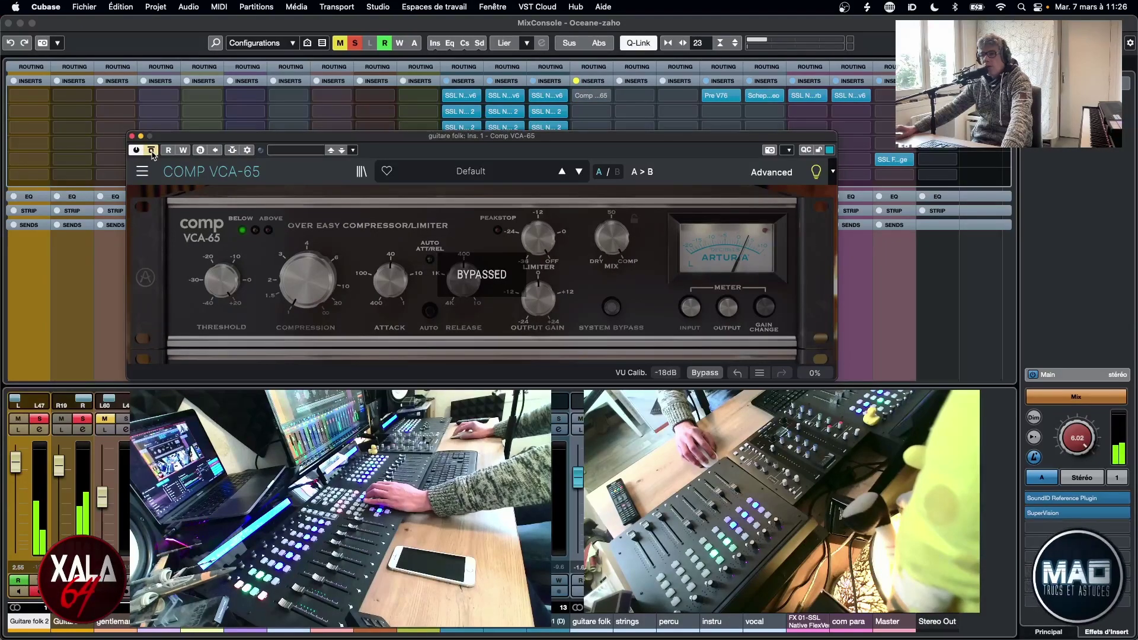
pyautogui.click(152, 151)
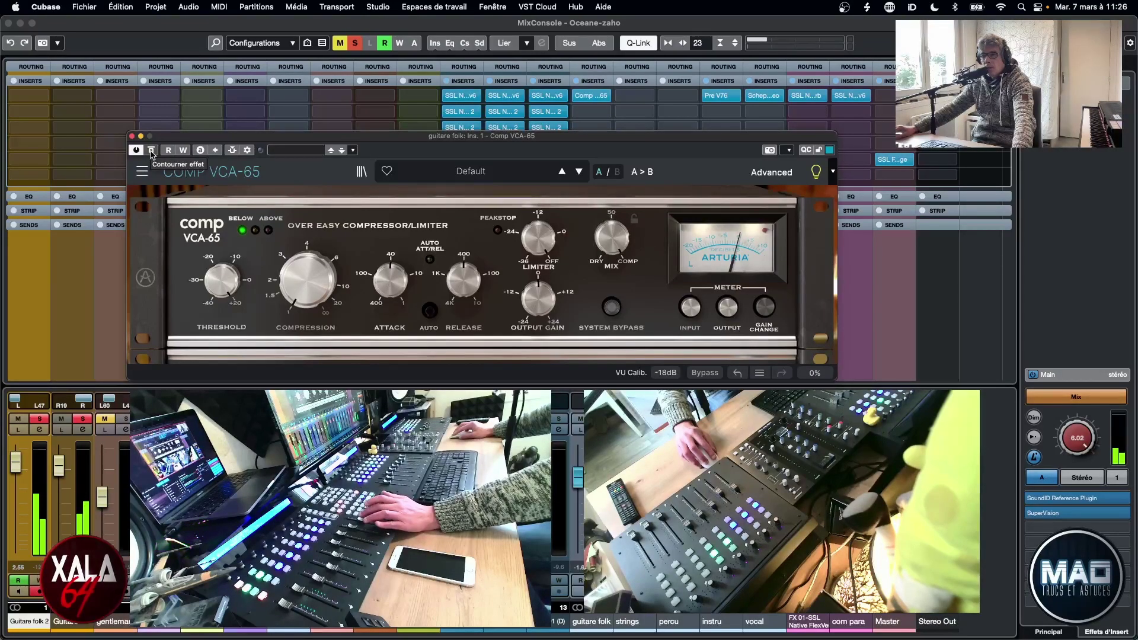
pyautogui.click(152, 151)
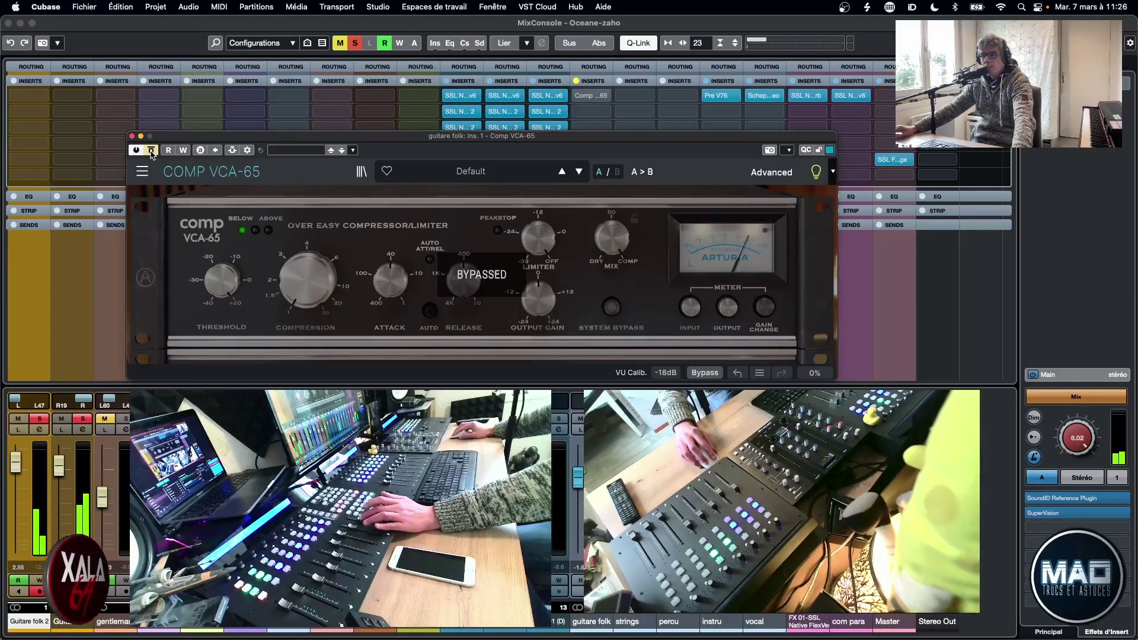
pyautogui.click(151, 151)
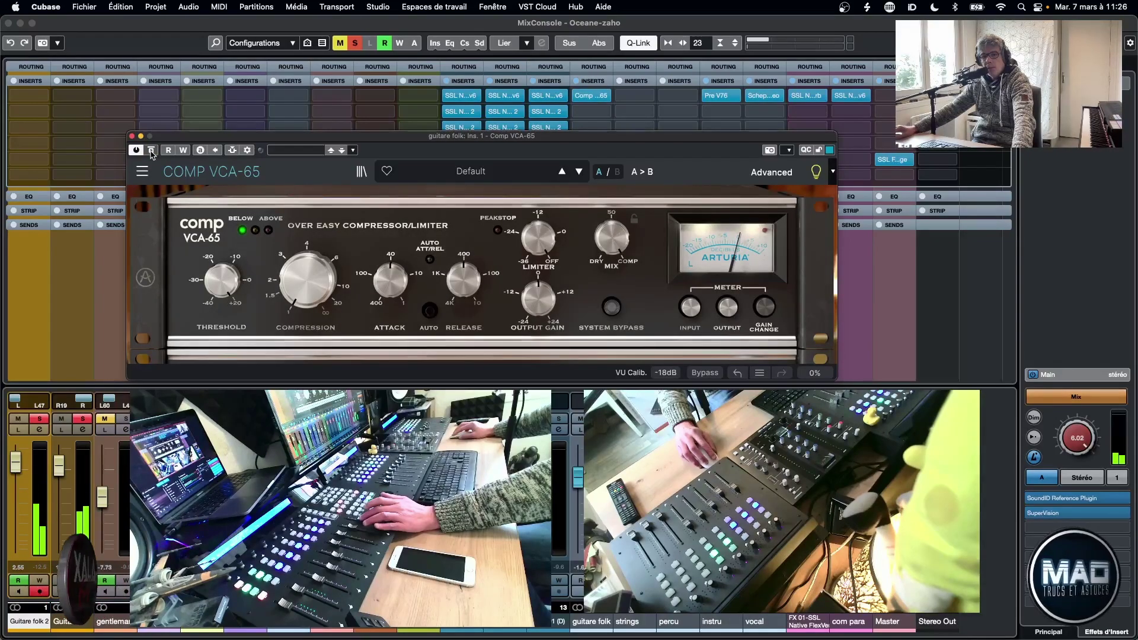
pyautogui.click(151, 151)
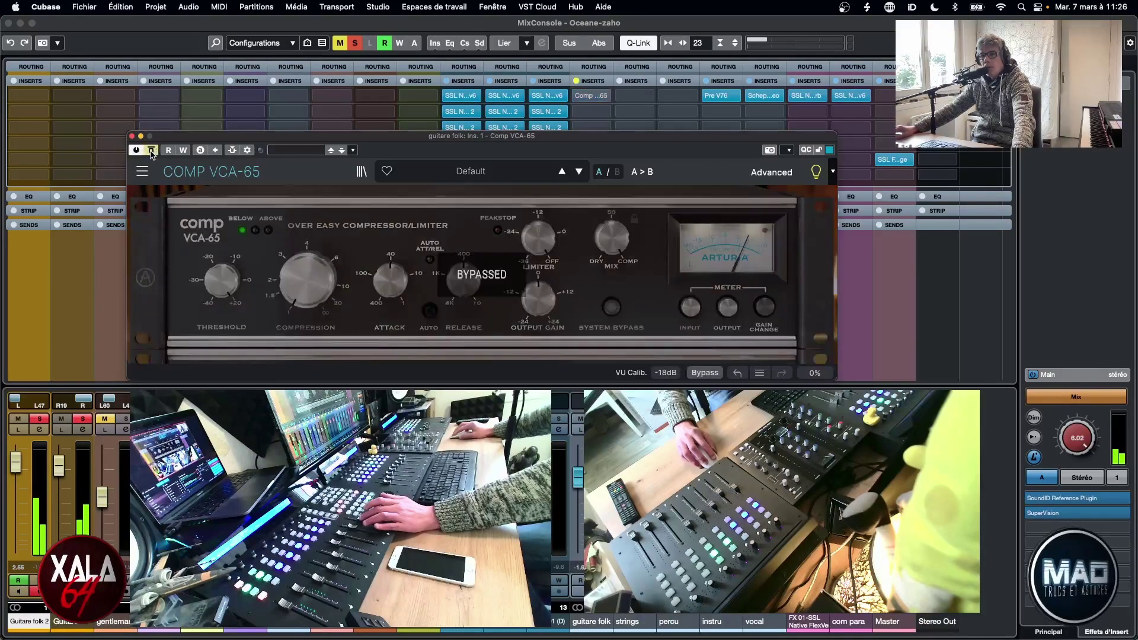
pyautogui.click(152, 151)
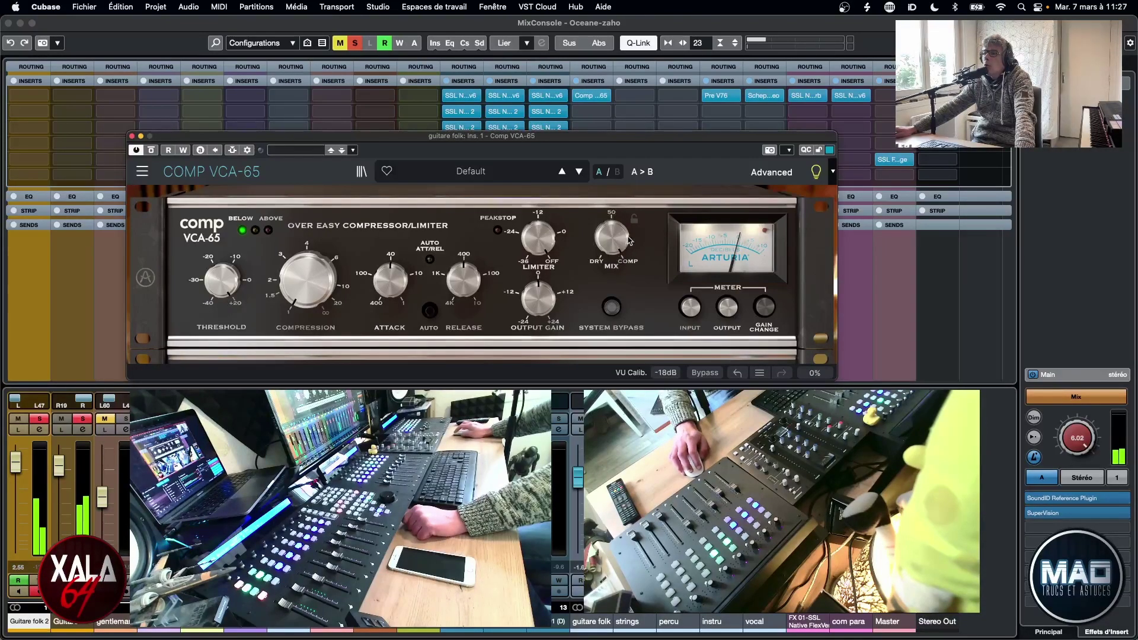
# Set the compressor's VU meter to monitor the output, and try an output gain of +1.34 dB.
pyautogui.click(695, 313)
pyautogui.click(728, 308)
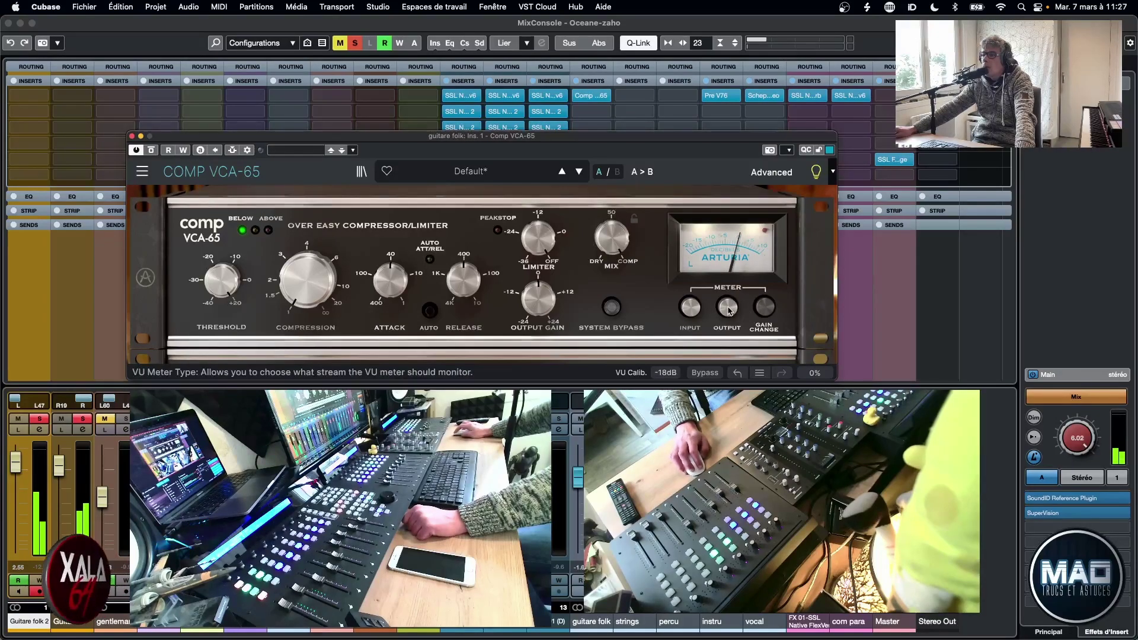
pyautogui.moveTo(541, 305)
pyautogui.mouseDown()
pyautogui.moveTo(541, 287)
pyautogui.moveTo(541, 308)
pyautogui.mouseUp()
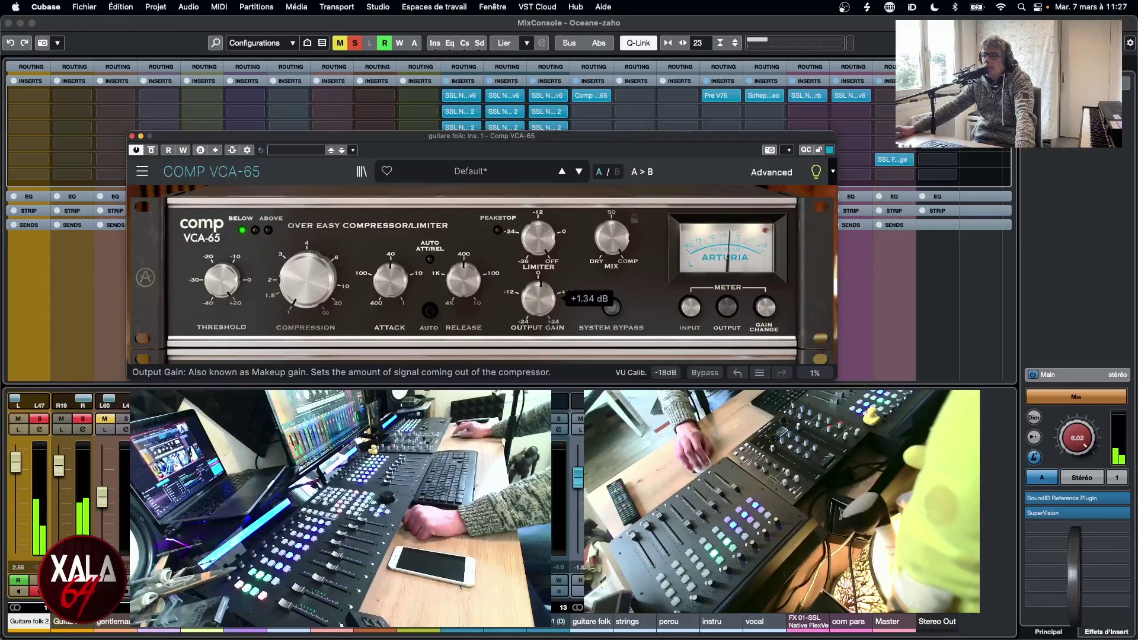
pyautogui.moveTo(541, 300); pyautogui.dragTo(541, 299)
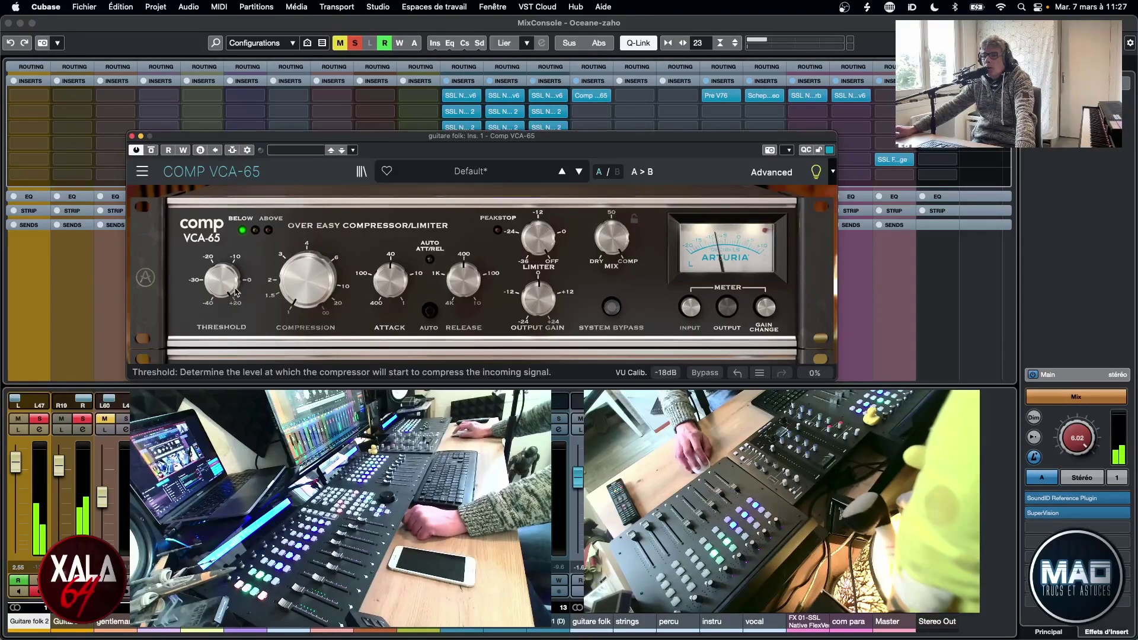
# Set the compressor's threshold to -7.84 dB and the compression to 1.76, and slightly adjust the output gain.
pyautogui.moveTo(222, 279); pyautogui.dragTo(222, 304)
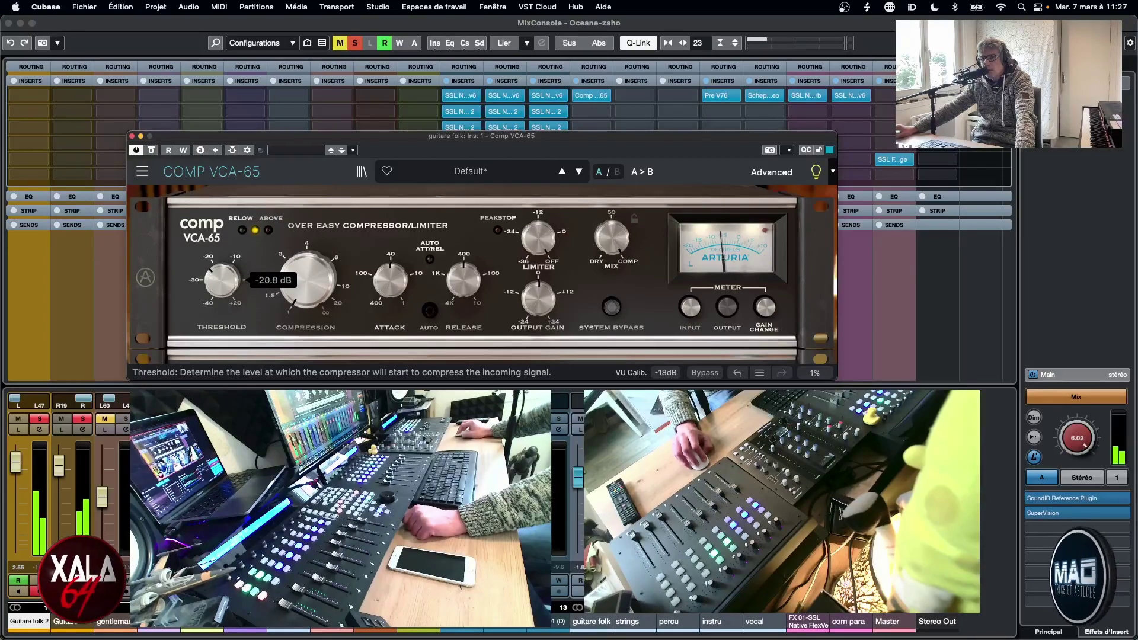
pyautogui.moveTo(222, 285); pyautogui.dragTo(222, 282)
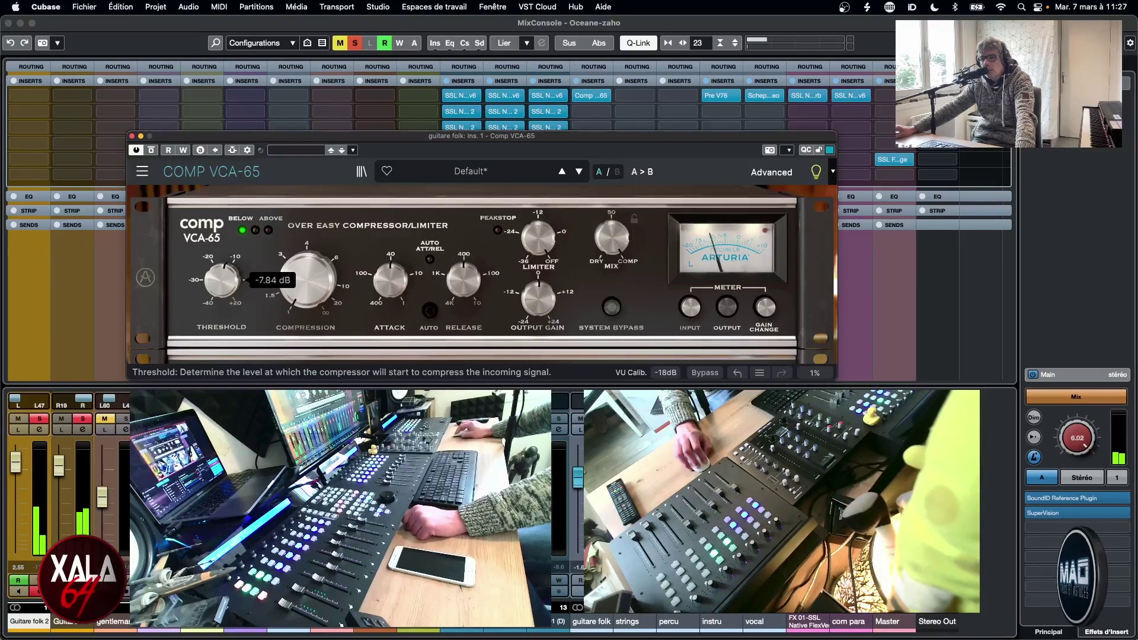
pyautogui.moveTo(307, 279); pyautogui.dragTo(307, 265)
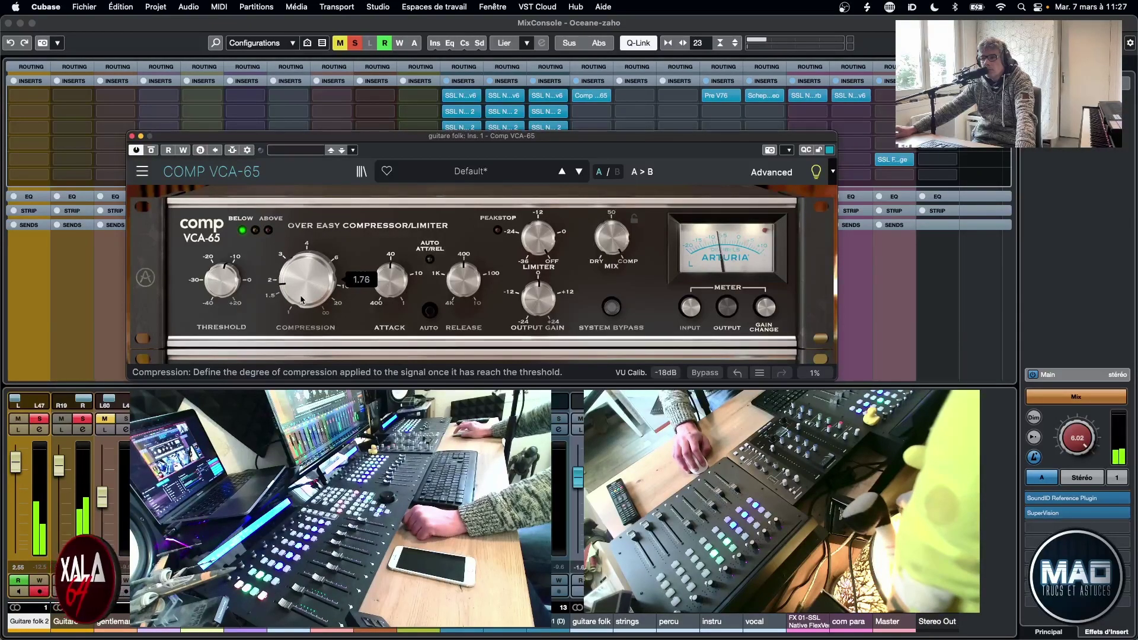
pyautogui.moveTo(538, 299); pyautogui.dragTo(538, 295)
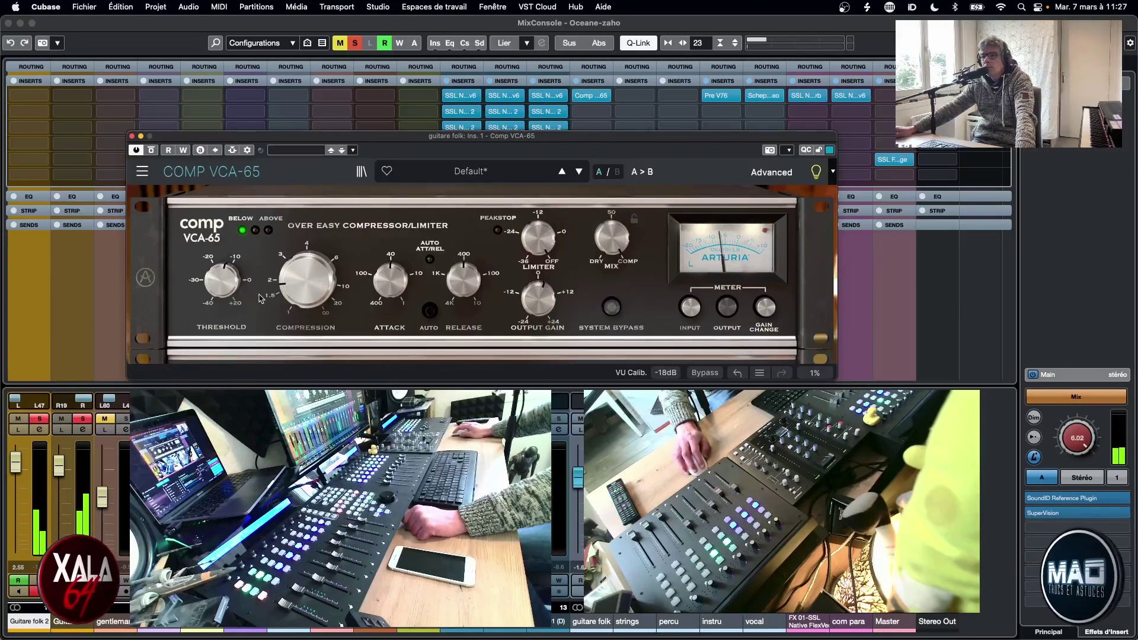
# Fine-tune the guitar compressor's compression to about 2, its release to 2464 dB/ms, and slightly adjust its attack and output gain.
pyautogui.moveTo(307, 278); pyautogui.dragTo(308, 304)
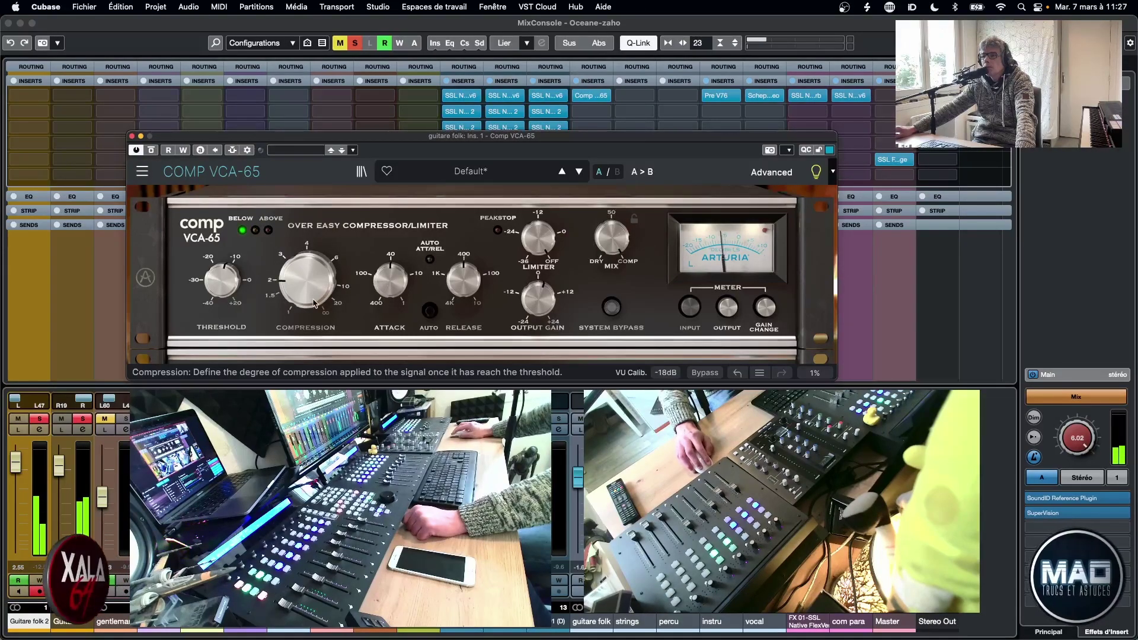
pyautogui.moveTo(390, 291)
pyautogui.mouseDown()
pyautogui.moveTo(391, 306)
pyautogui.moveTo(391, 296)
pyautogui.mouseUp()
pyautogui.moveTo(464, 280); pyautogui.dragTo(464, 278)
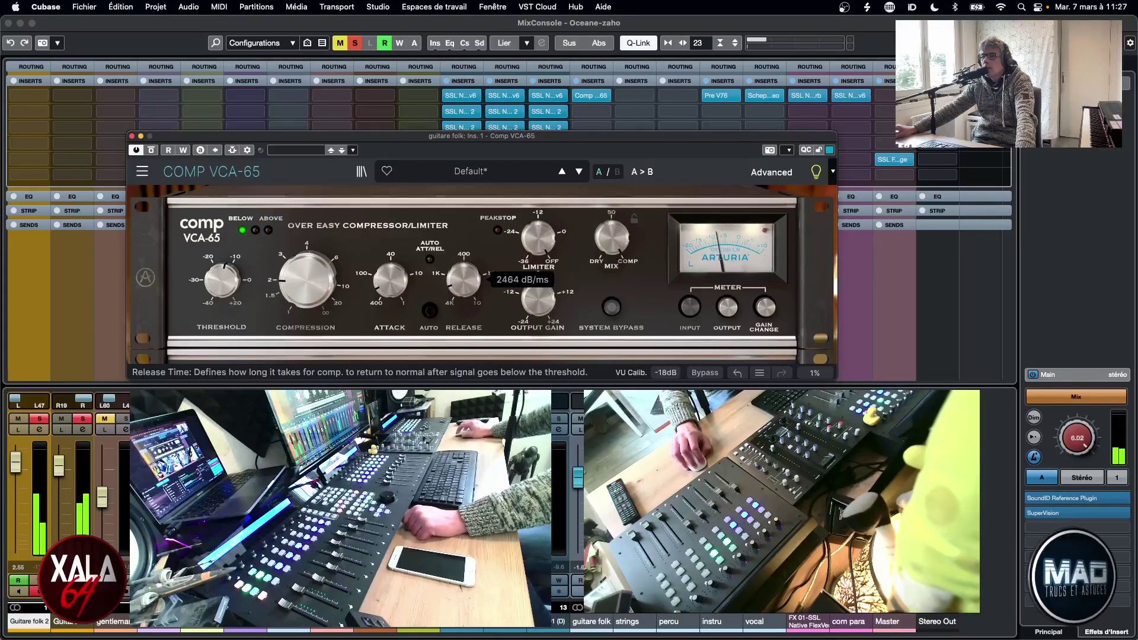
pyautogui.moveTo(538, 301); pyautogui.dragTo(537, 296)
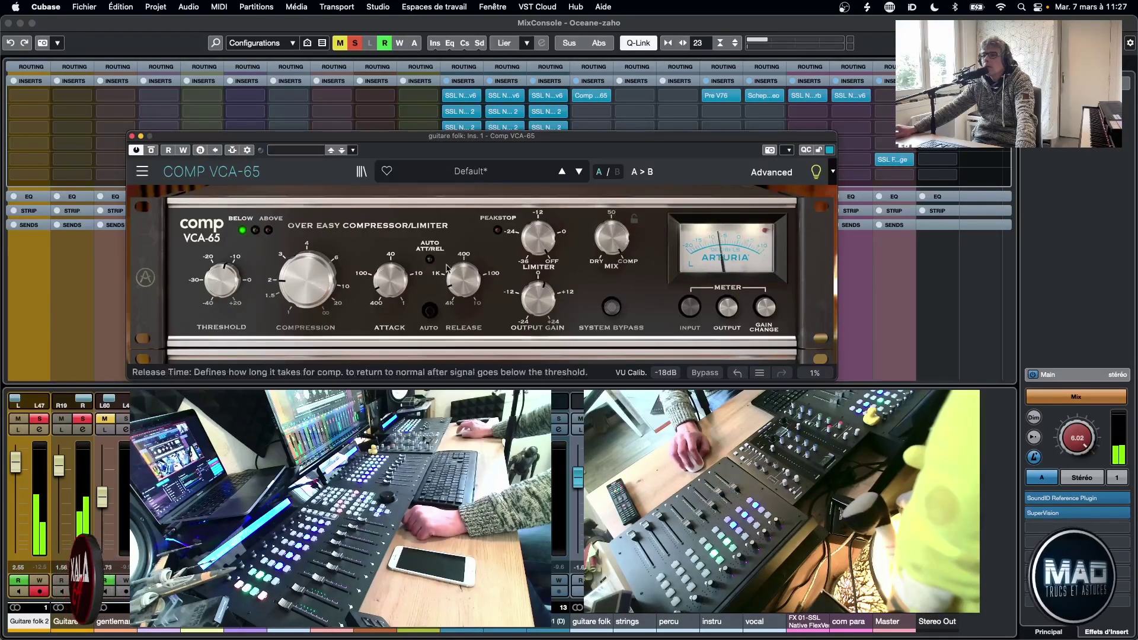
# Compare the guitar sound with the compressor bypassed and active, using both the insert bypass and System Bypass, leaving the effect active.
pyautogui.click(153, 152)
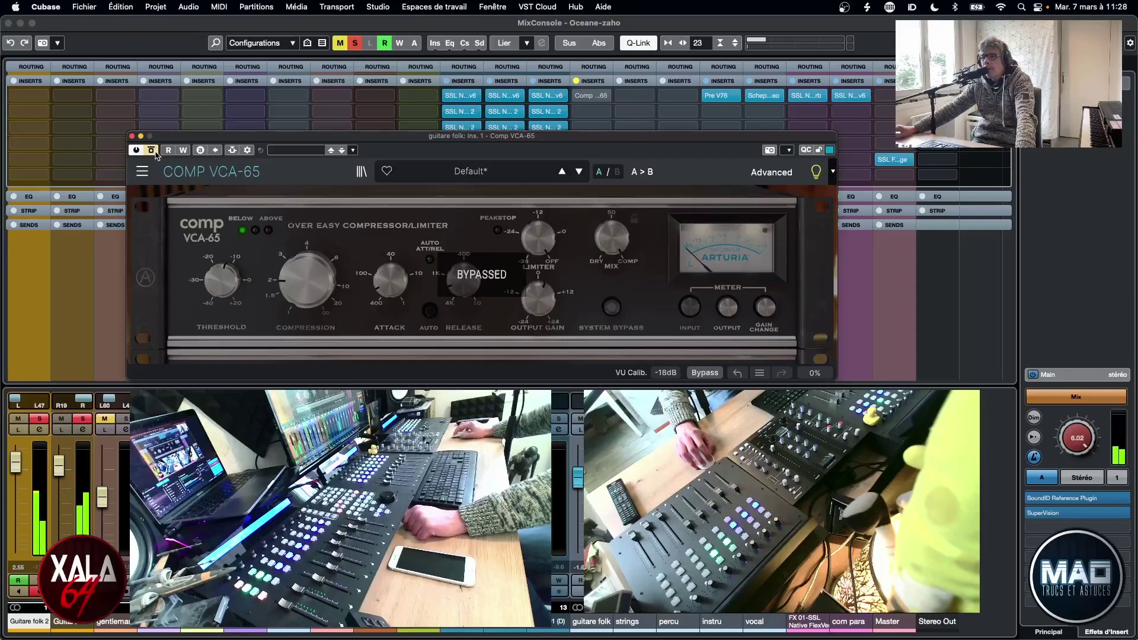
pyautogui.click(153, 152)
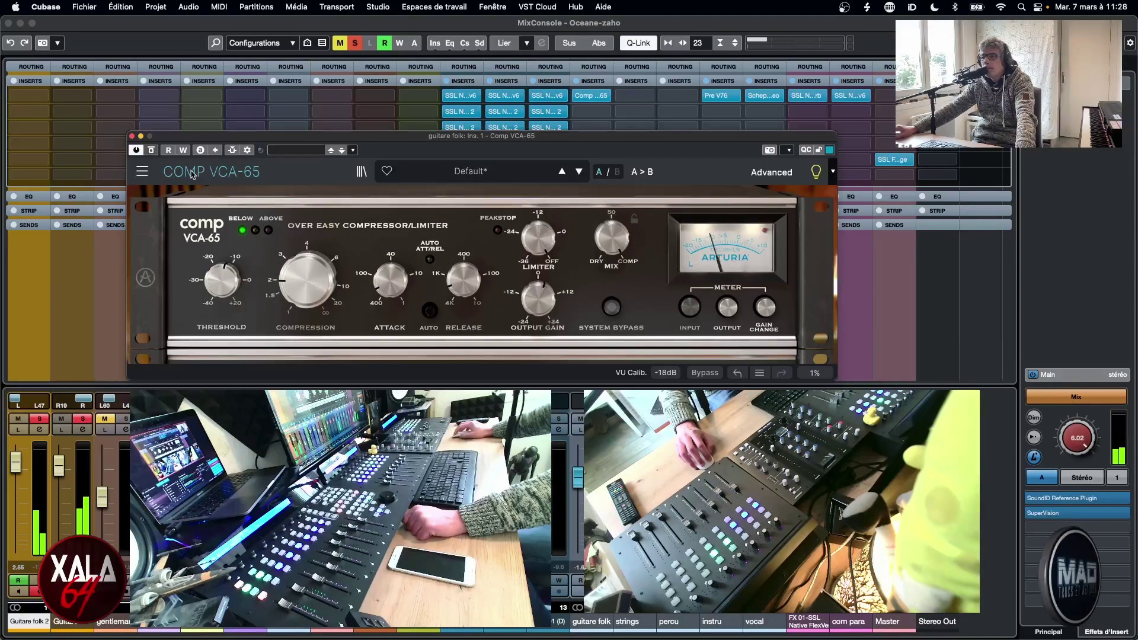
pyautogui.moveTo(550, 244); pyautogui.dragTo(550, 241)
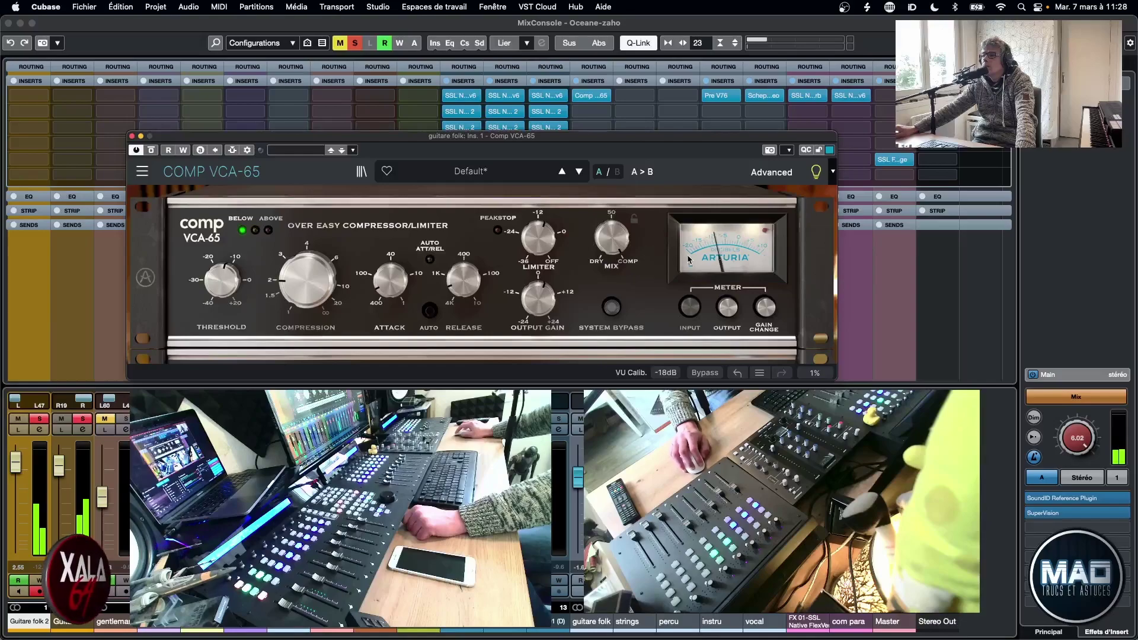
pyautogui.moveTo(612, 237); pyautogui.dragTo(612, 235)
pyautogui.click(613, 307)
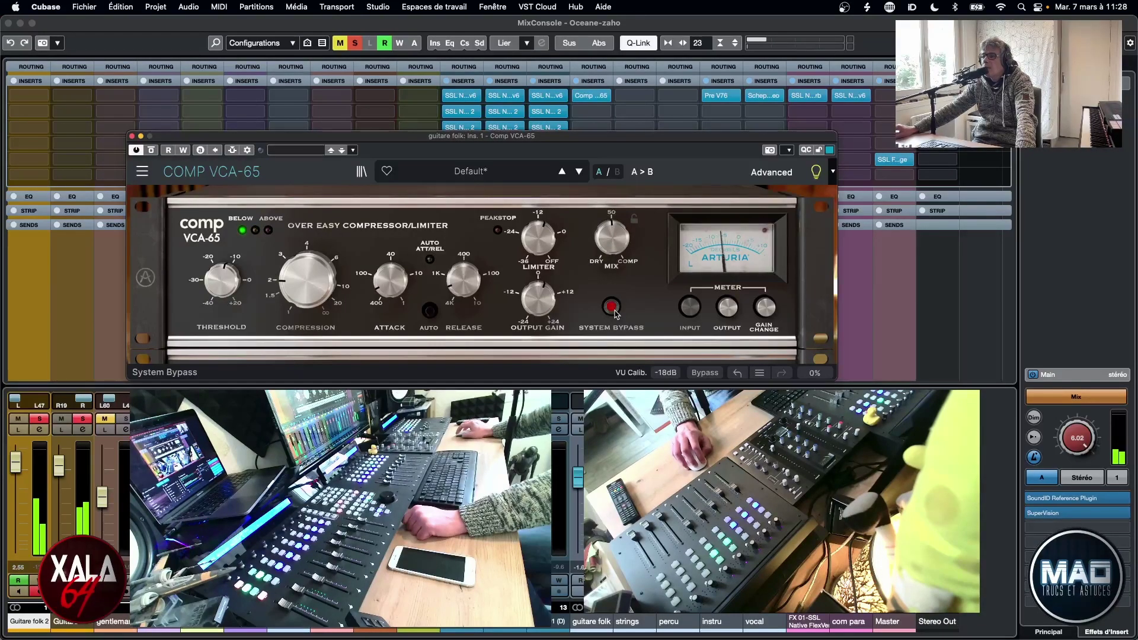
pyautogui.click(612, 308)
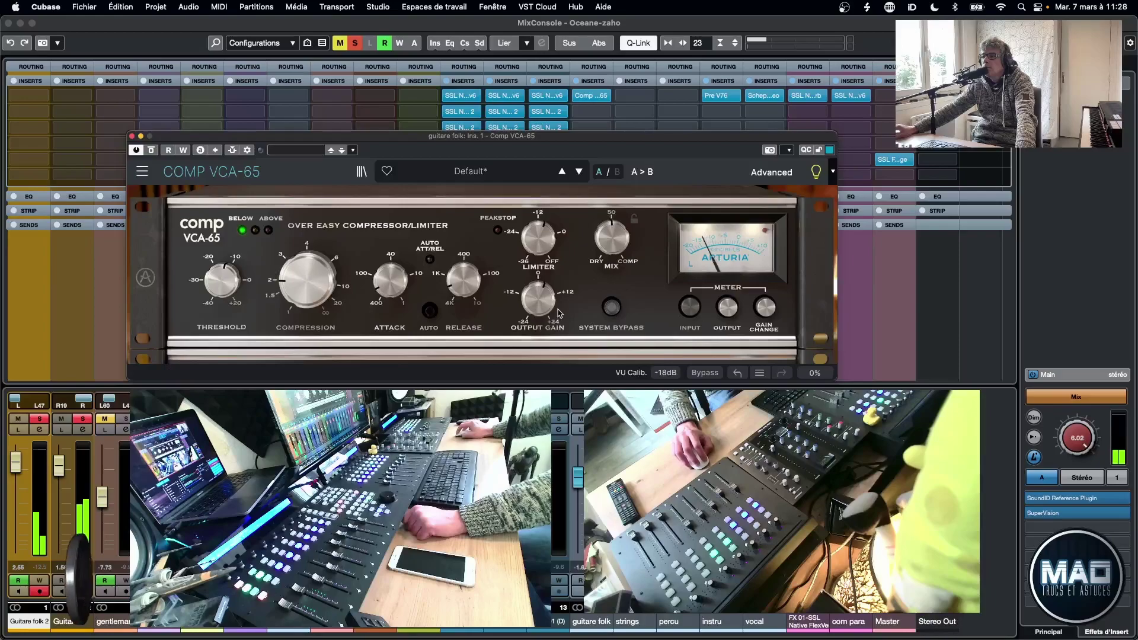
# Fine-tune the guitar compressor's output gain with the VU meter monitoring the output, and reposition the plug-in window.
pyautogui.moveTo(550, 304); pyautogui.dragTo(551, 302)
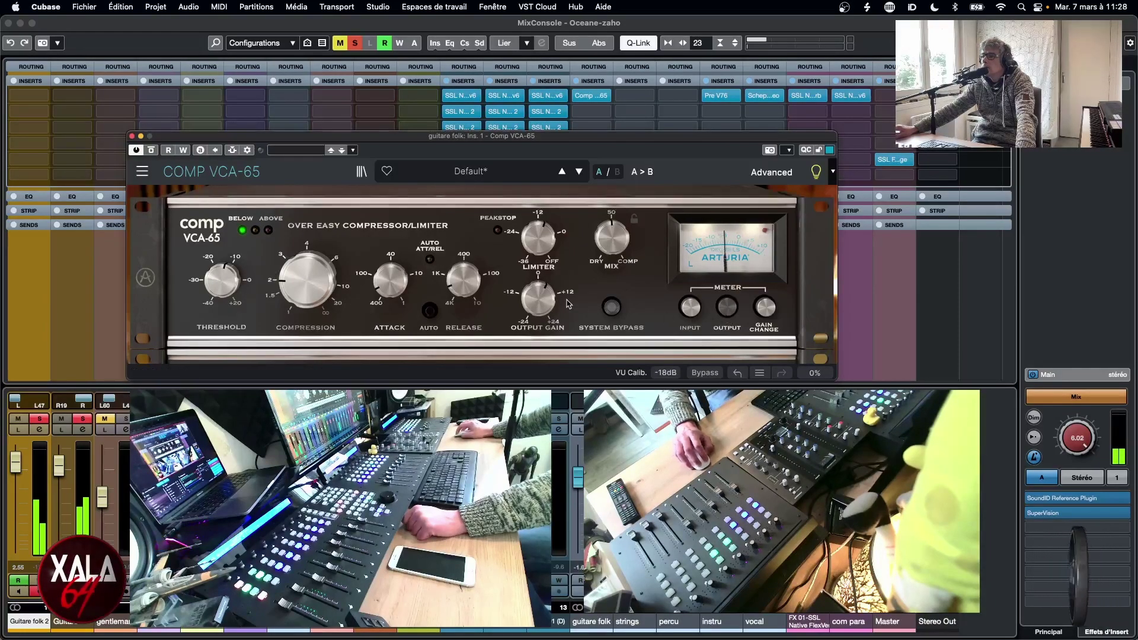
pyautogui.moveTo(549, 302); pyautogui.dragTo(549, 302)
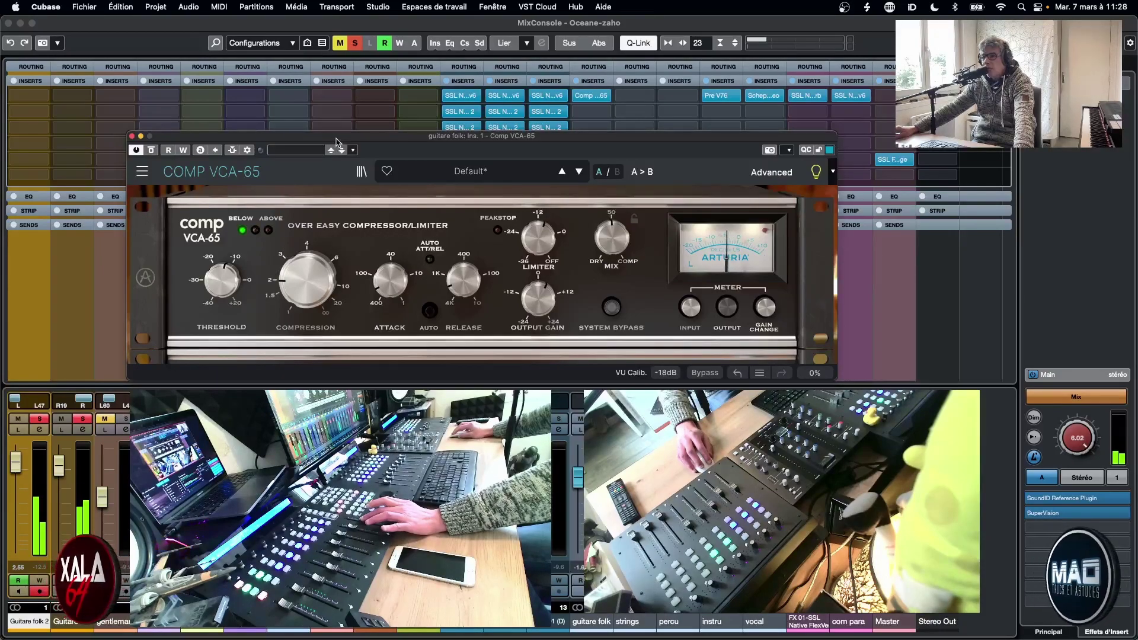
pyautogui.moveTo(334, 141); pyautogui.dragTo(337, 126)
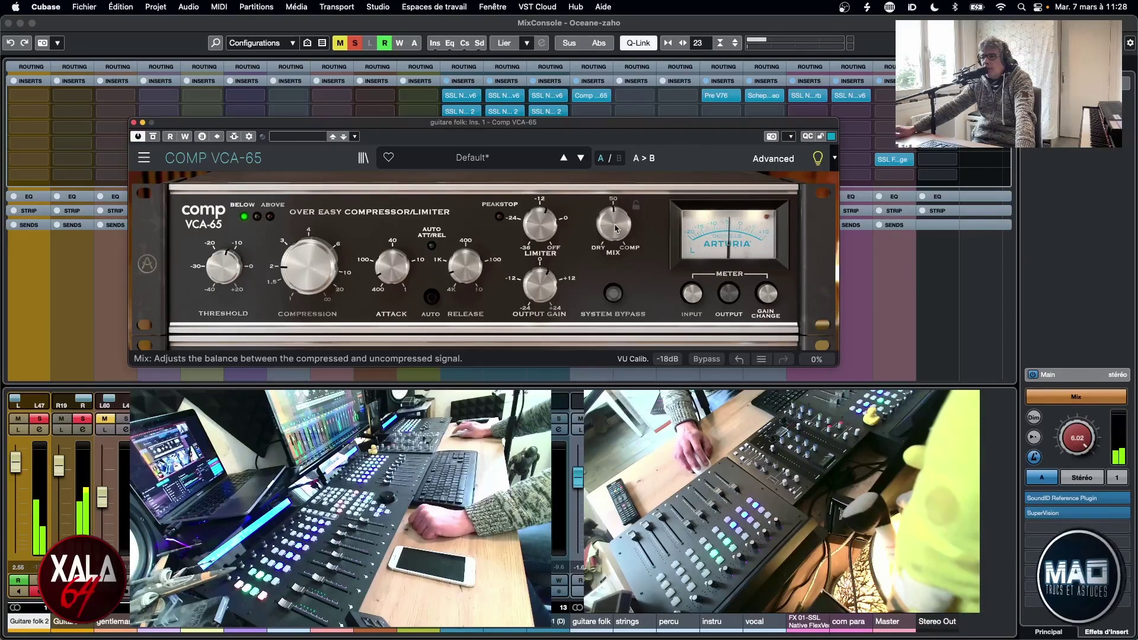
pyautogui.moveTo(423, 123); pyautogui.dragTo(459, 125)
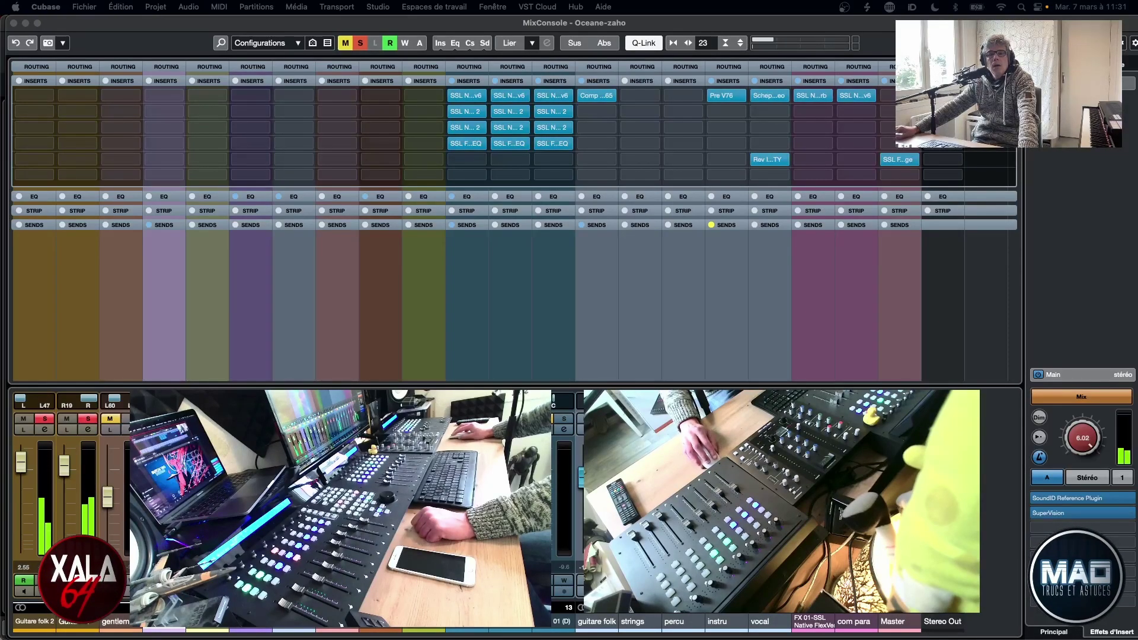
# Move the Butch Vig Drums instrument window aside and mute the first two guitar channels in the MixConsole.
pyautogui.moveTo(1, 238); pyautogui.dragTo(429, 98)
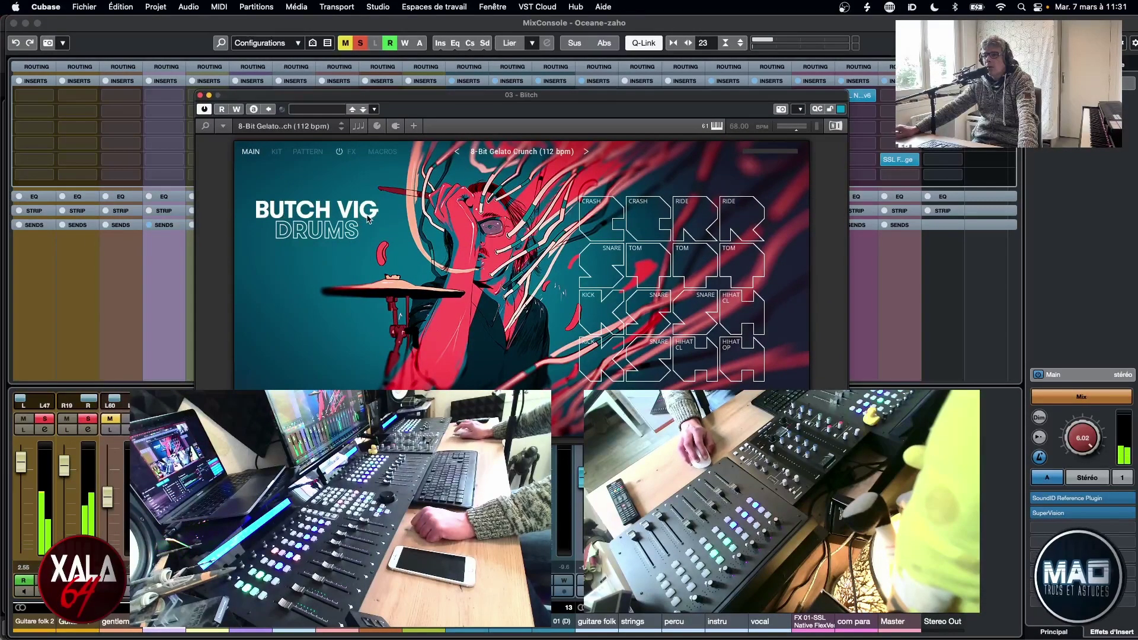
pyautogui.moveTo(480, 98); pyautogui.dragTo(624, 28)
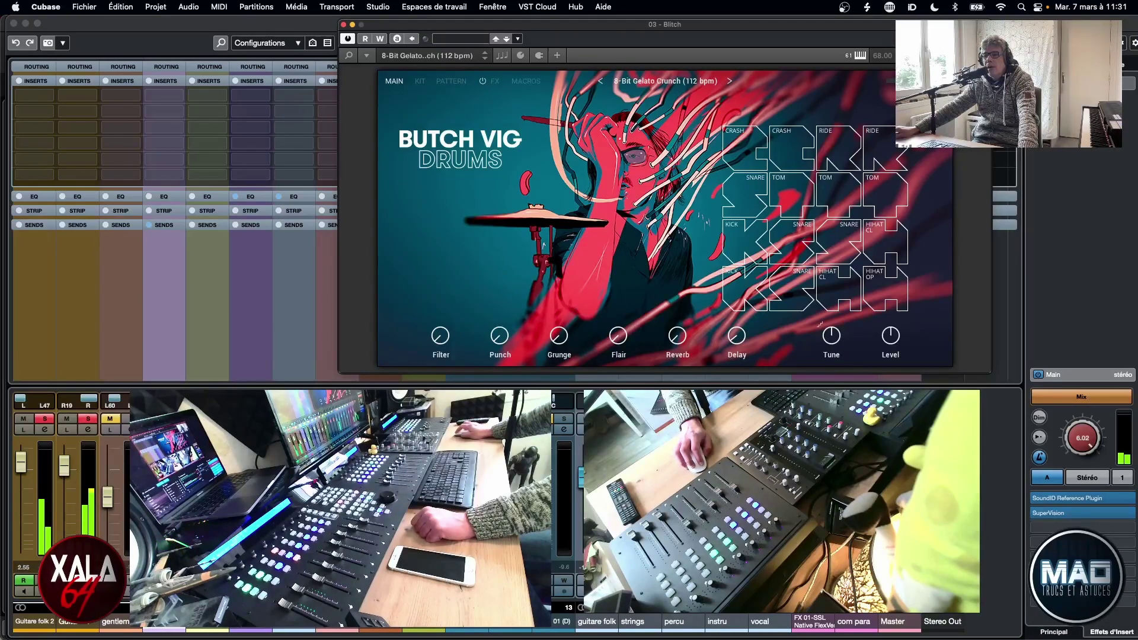
pyautogui.click(111, 446)
pyautogui.click(64, 421)
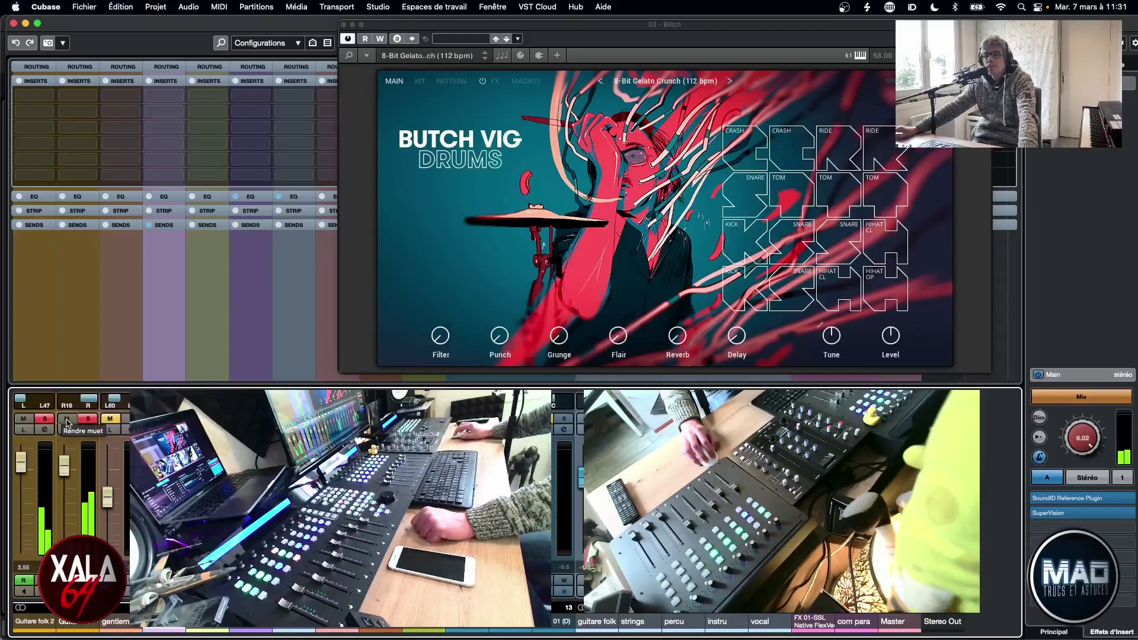
pyautogui.click(25, 423)
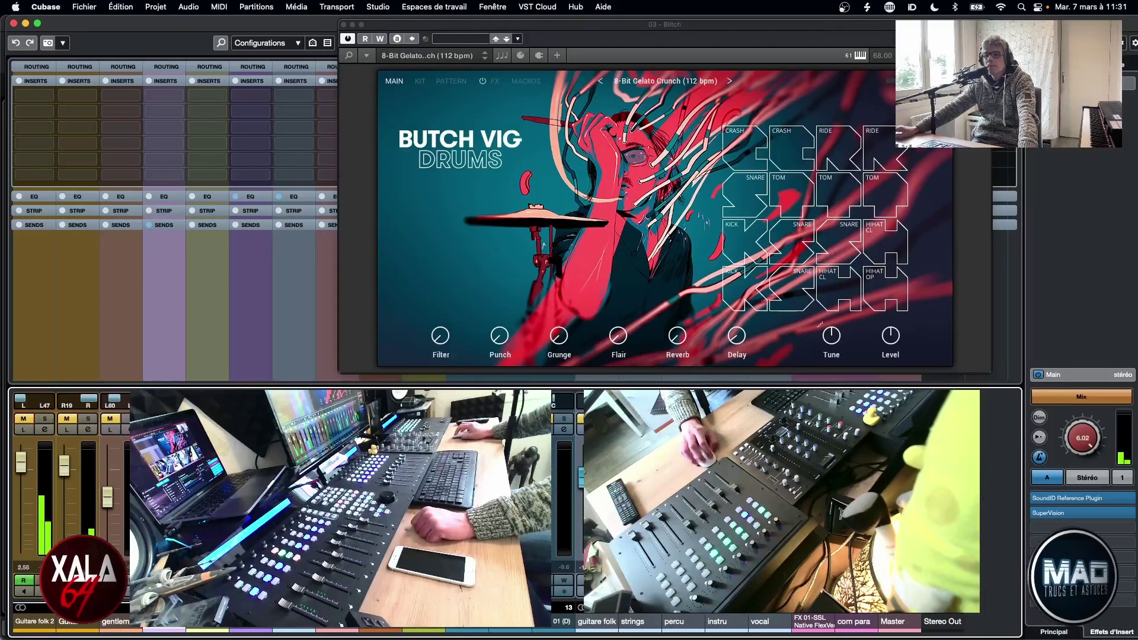
# Close the Butch Vig Drums instrument window and insert the Comp VCA-65 dynamics effect in the Blitch channel's first insert slot.
pyautogui.moveTo(517, 27); pyautogui.dragTo(541, 22)
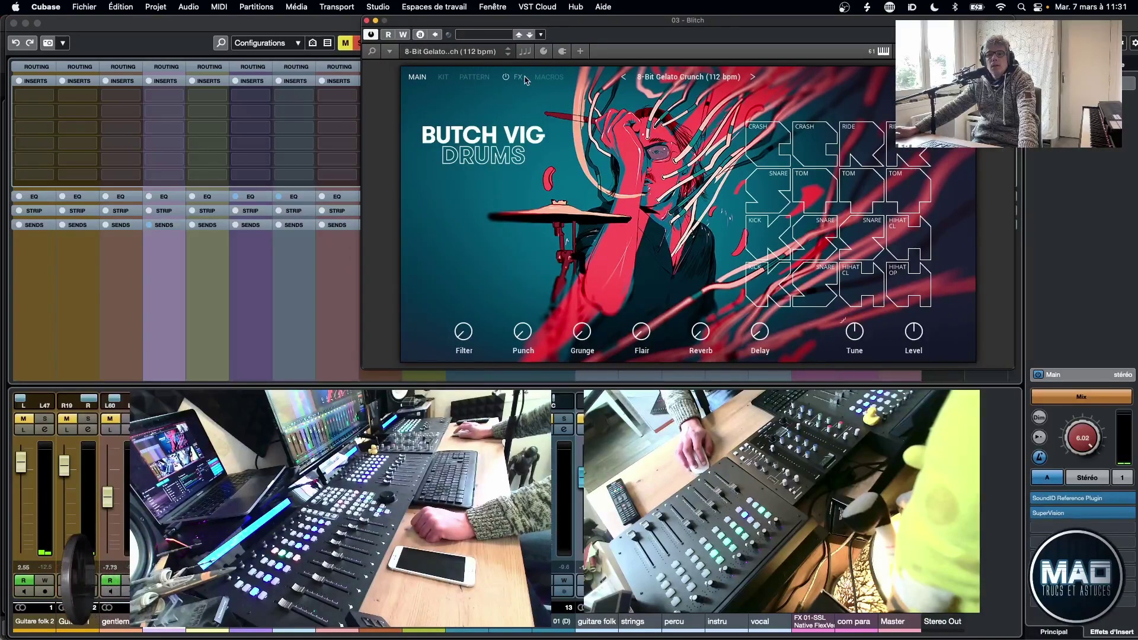
pyautogui.press('super+w')
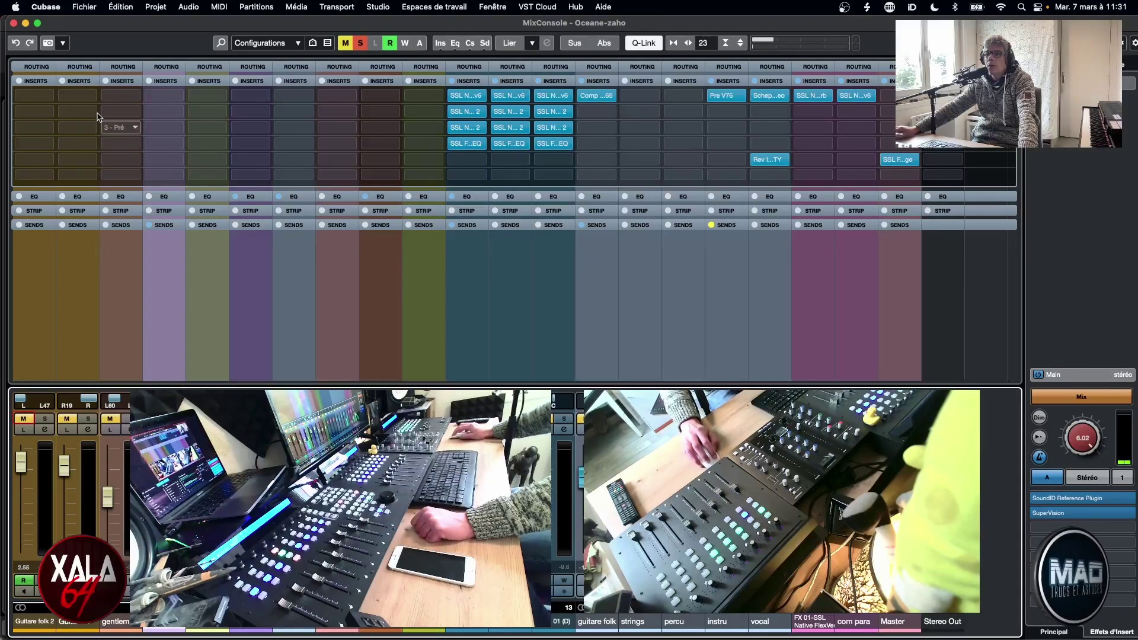
pyautogui.click(177, 107)
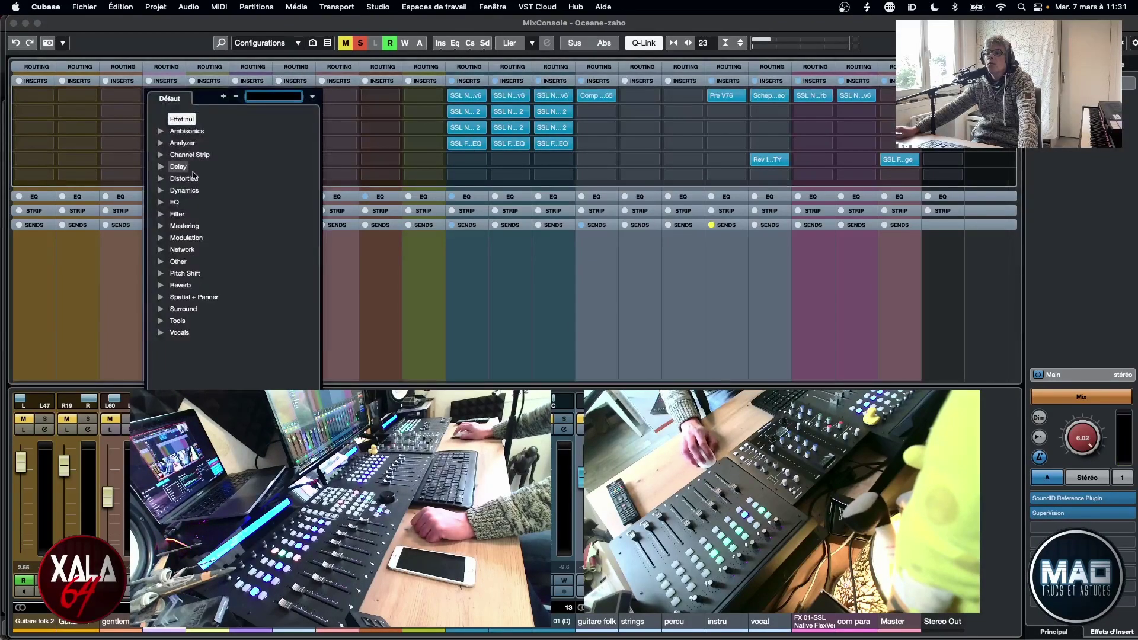
pyautogui.click(162, 191)
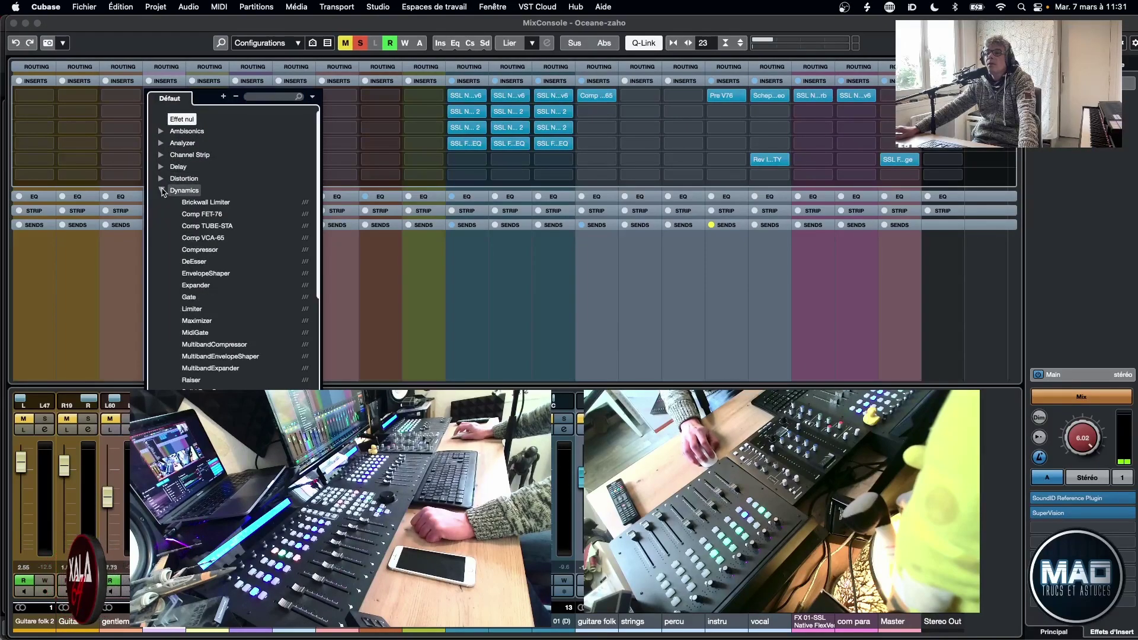
pyautogui.click(223, 238)
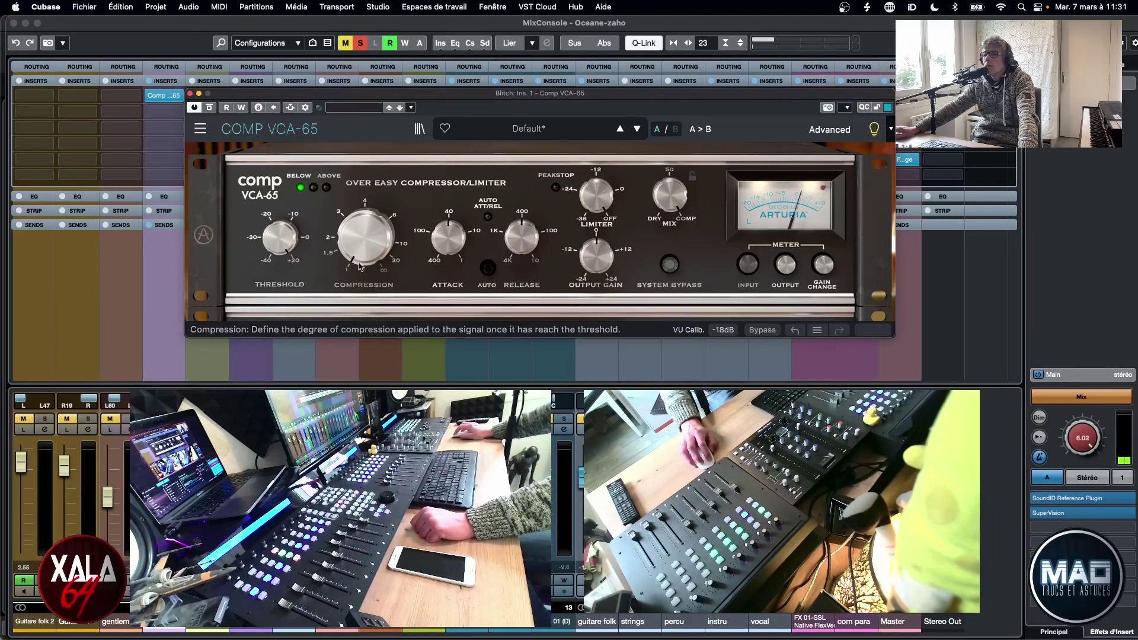
# Try a threshold of -16.2 dB, an output gain of +3.84 dB and a compression of about 4 on the Blitch compressor.
pyautogui.moveTo(280, 237)
pyautogui.mouseDown()
pyautogui.moveTo(280, 225)
pyautogui.moveTo(280, 258)
pyautogui.mouseUp()
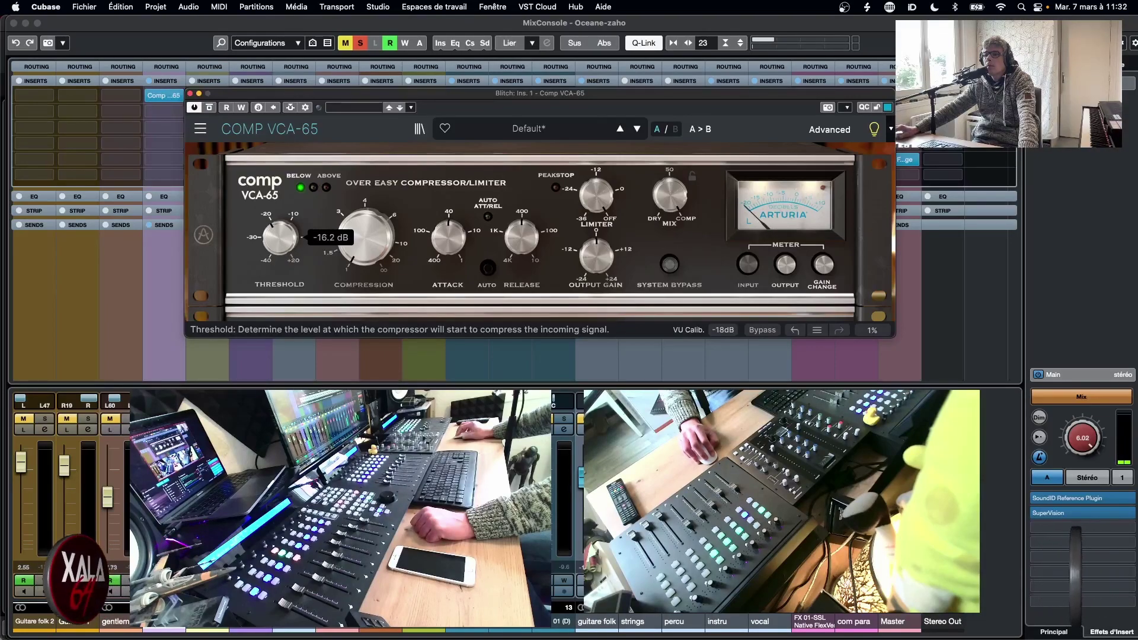
pyautogui.moveTo(597, 255)
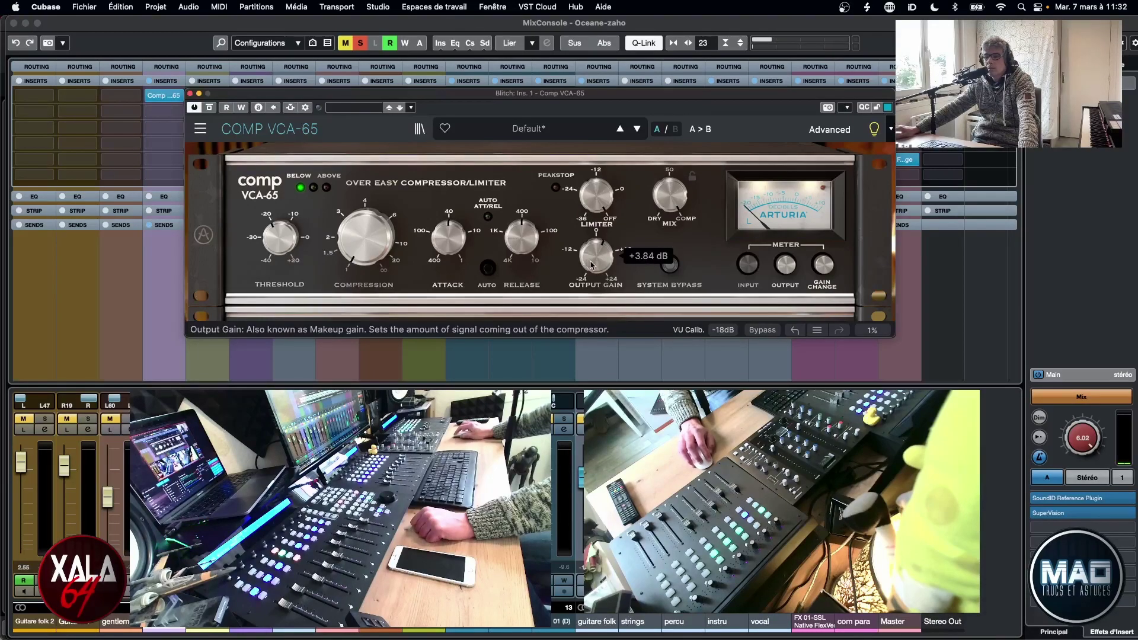
pyautogui.moveTo(596, 255)
pyautogui.mouseDown()
pyautogui.moveTo(597, 238)
pyautogui.moveTo(597, 257)
pyautogui.mouseUp()
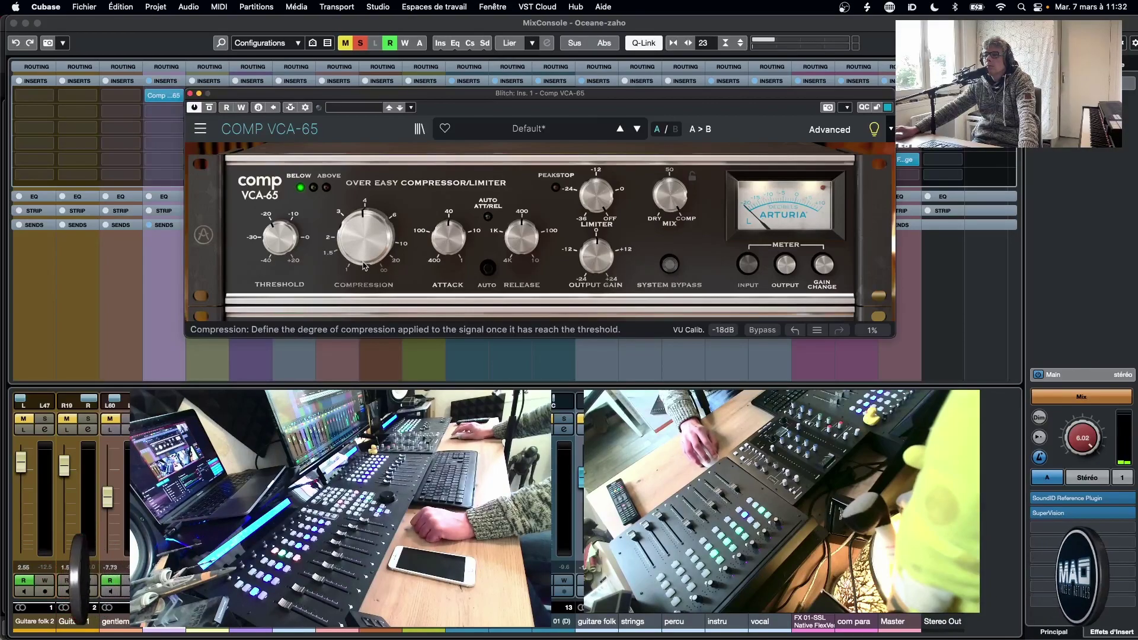
pyautogui.click(165, 463)
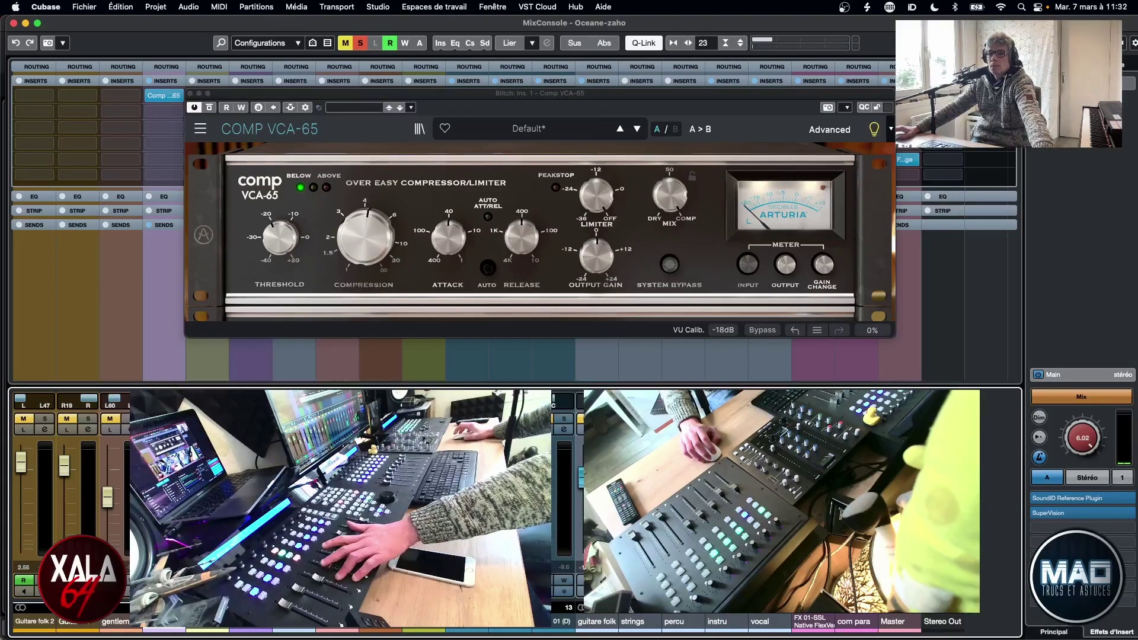
# Set the drum compressor's compression to about 3, release to 2944 dB/ms and output gain to +1.34 dB, with the VU meter monitoring the output.
pyautogui.moveTo(384, 253)
pyautogui.mouseDown()
pyautogui.moveTo(384, 239)
pyautogui.moveTo(384, 255)
pyautogui.mouseUp()
pyautogui.moveTo(455, 240)
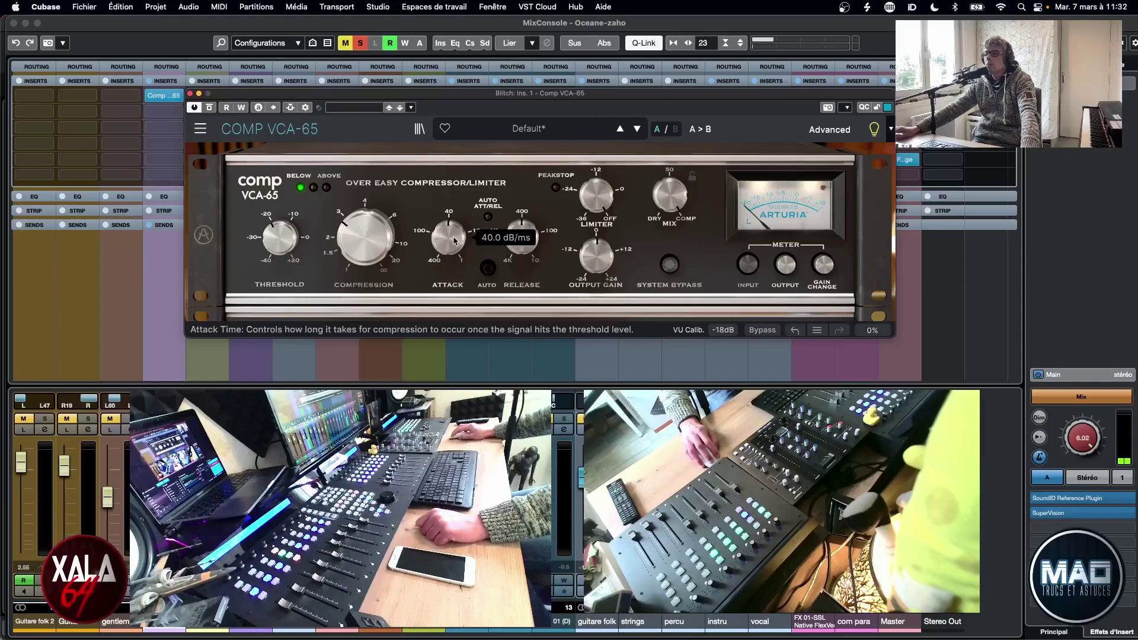
pyautogui.moveTo(522, 237)
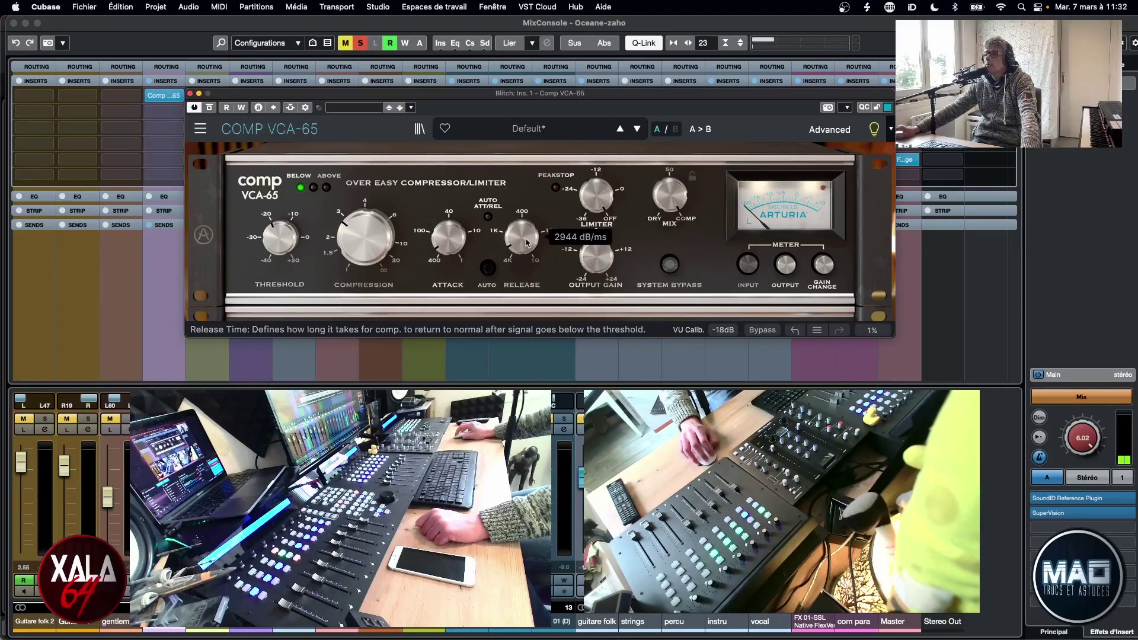
pyautogui.moveTo(670, 194)
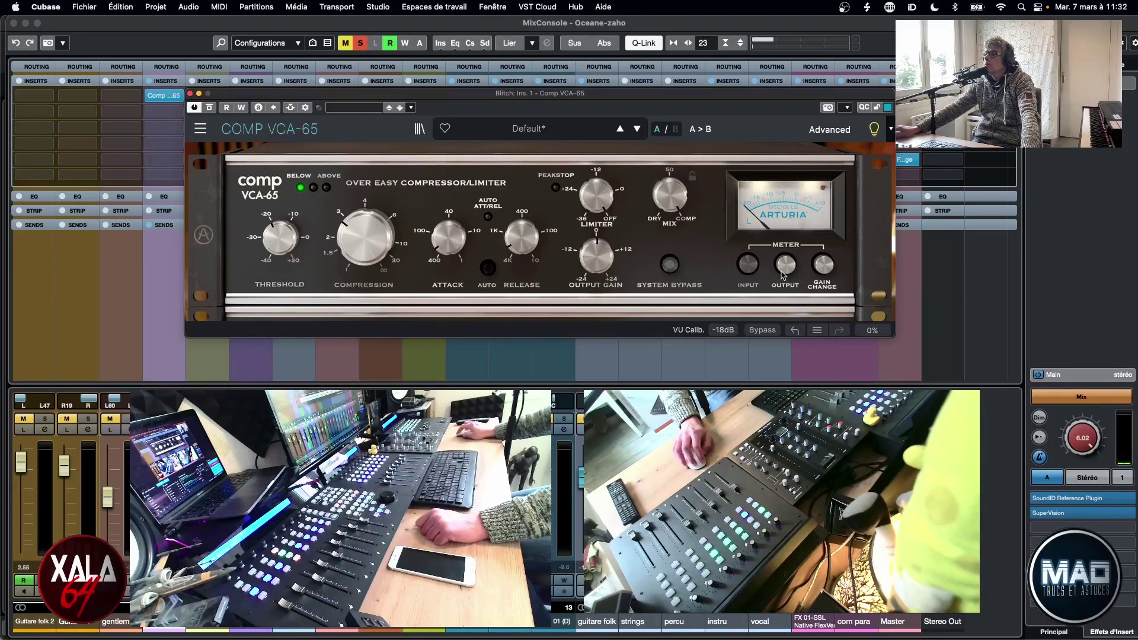
pyautogui.moveTo(616, 254)
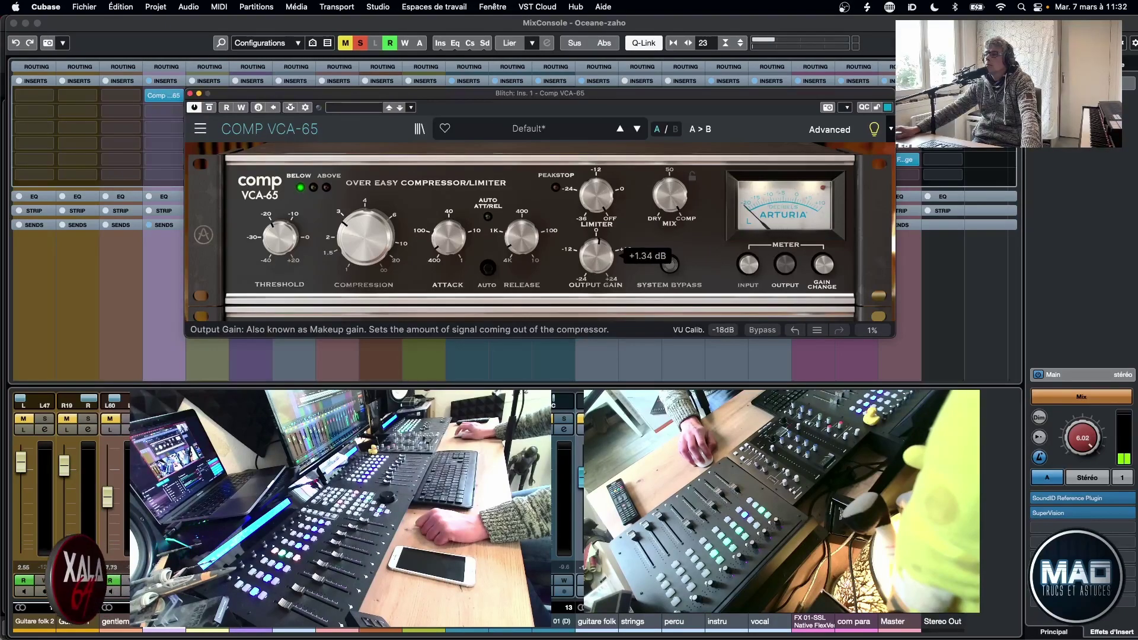
# Sweep the drum compressor's threshold through -18.6, -10.7 and +17.8 dB, and settle it just above -10 dB.
pyautogui.moveTo(279, 237)
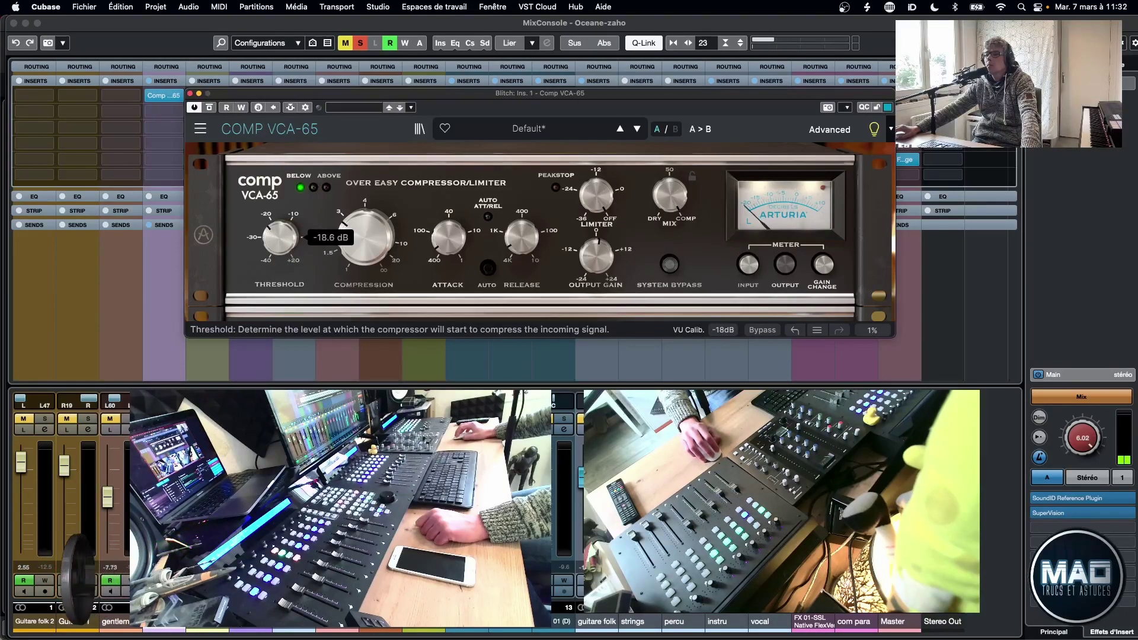
pyautogui.moveTo(280, 236); pyautogui.dragTo(280, 242)
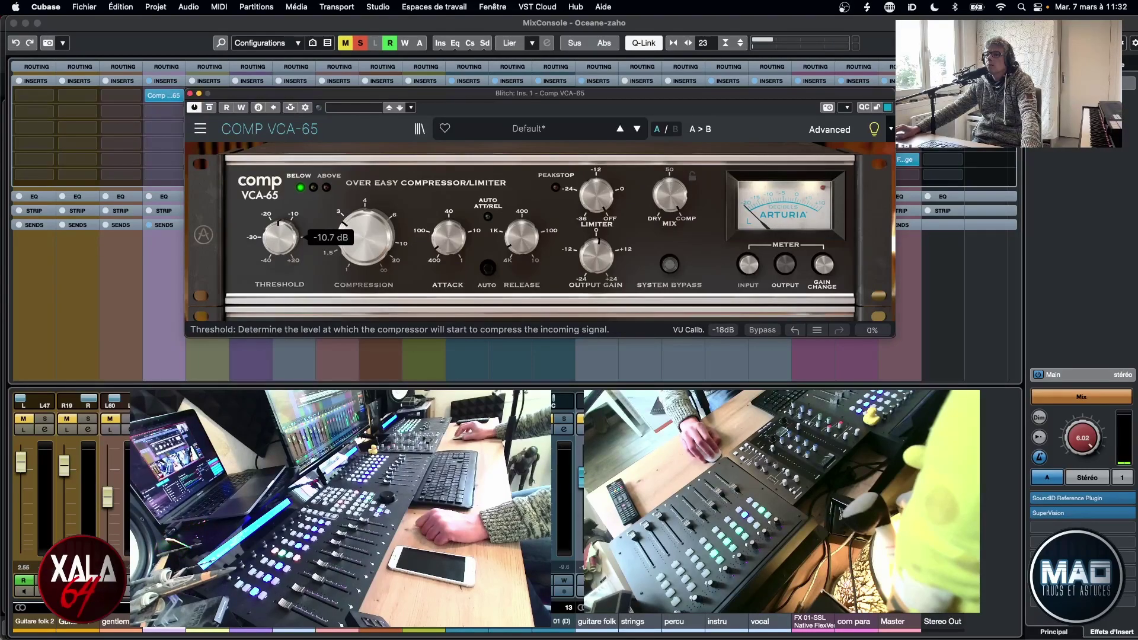
pyautogui.moveTo(279, 241); pyautogui.dragTo(280, 223)
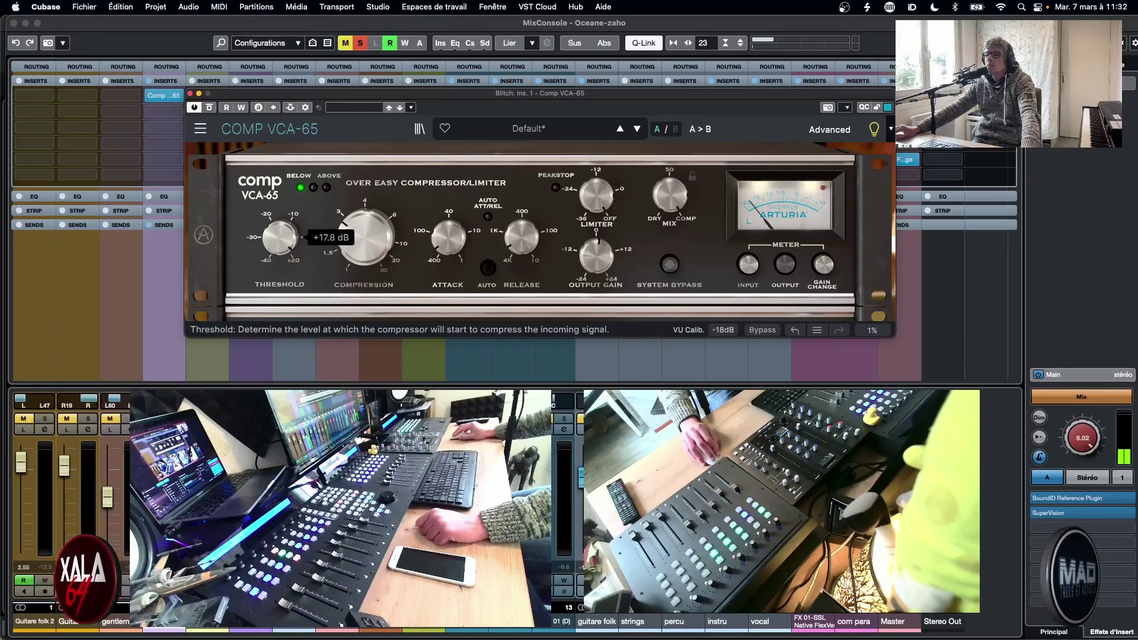
pyautogui.moveTo(280, 237); pyautogui.dragTo(280, 220)
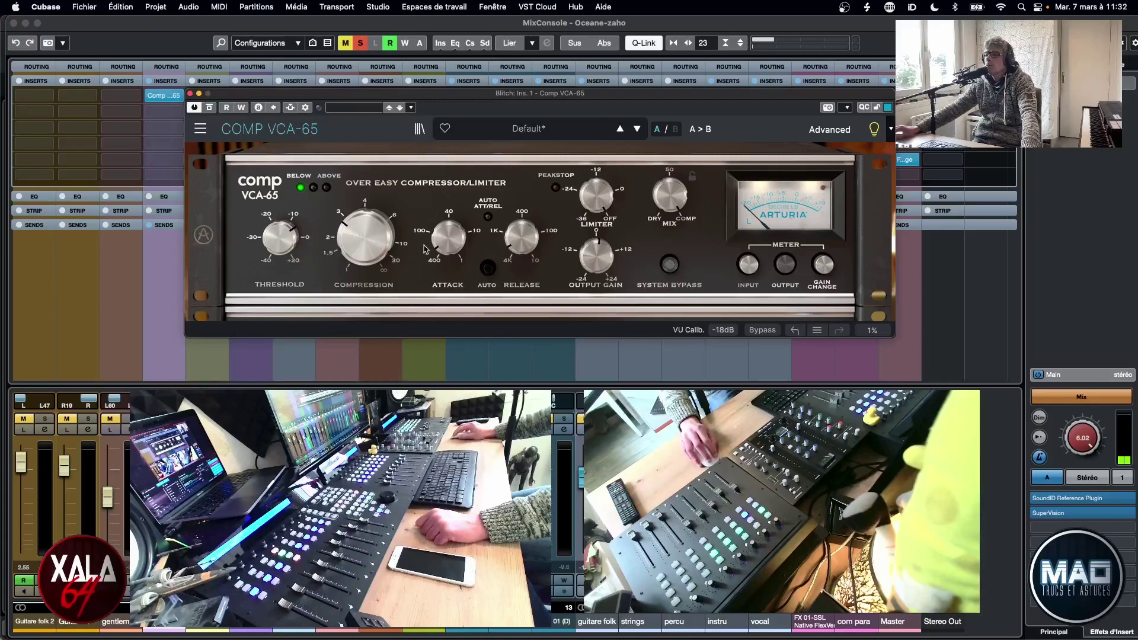
# Slightly adjust the drum compressor's output gain and raise its compression to about 6.
pyautogui.moveTo(596, 256); pyautogui.dragTo(596, 253)
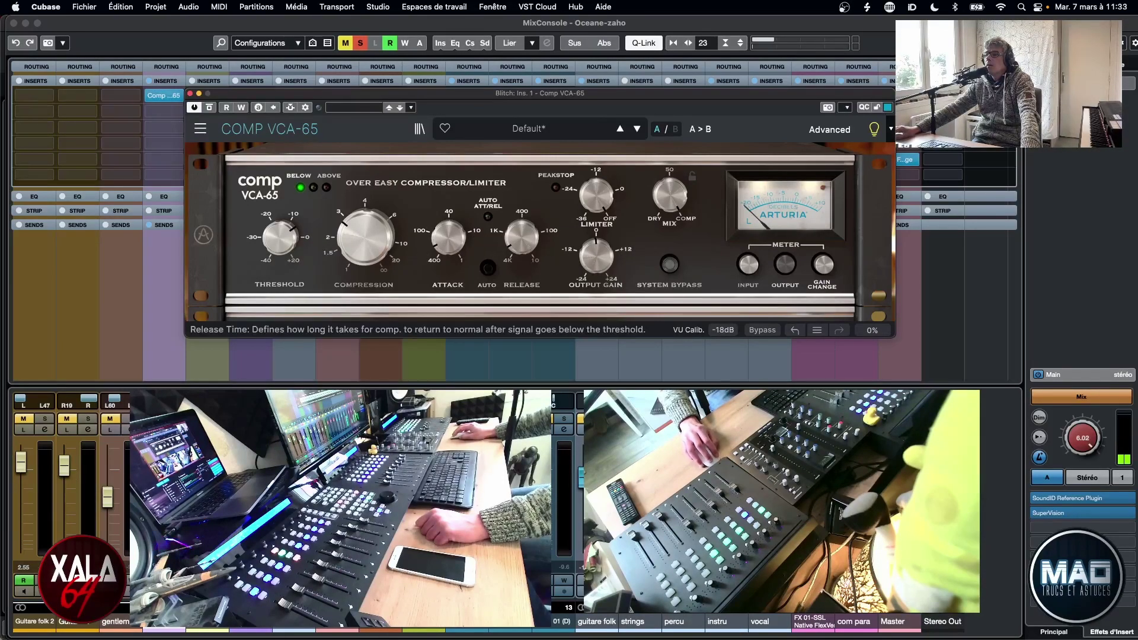
pyautogui.moveTo(385, 237)
pyautogui.moveTo(373, 247)
pyautogui.mouseDown()
pyautogui.moveTo(373, 219)
pyautogui.moveTo(374, 246)
pyautogui.moveTo(373, 235)
pyautogui.mouseUp()
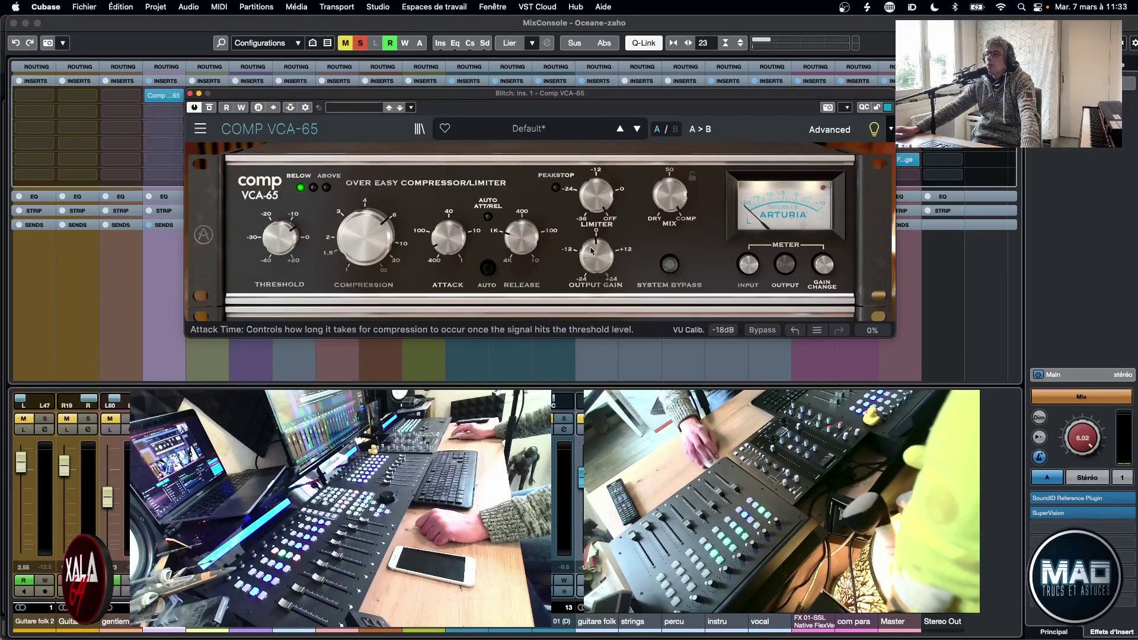
# Load the Kick In preset on the Blitch compressor and compare it with the plug-in briefly bypassed.
pyautogui.click(541, 129)
pyautogui.moveTo(534, 149)
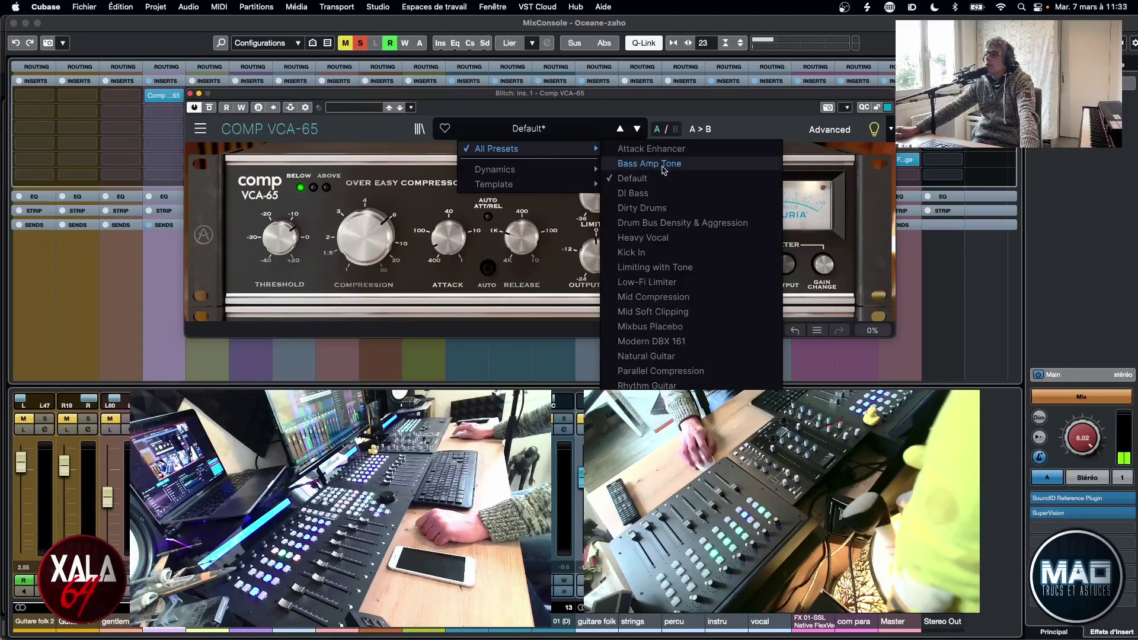
pyautogui.click(664, 256)
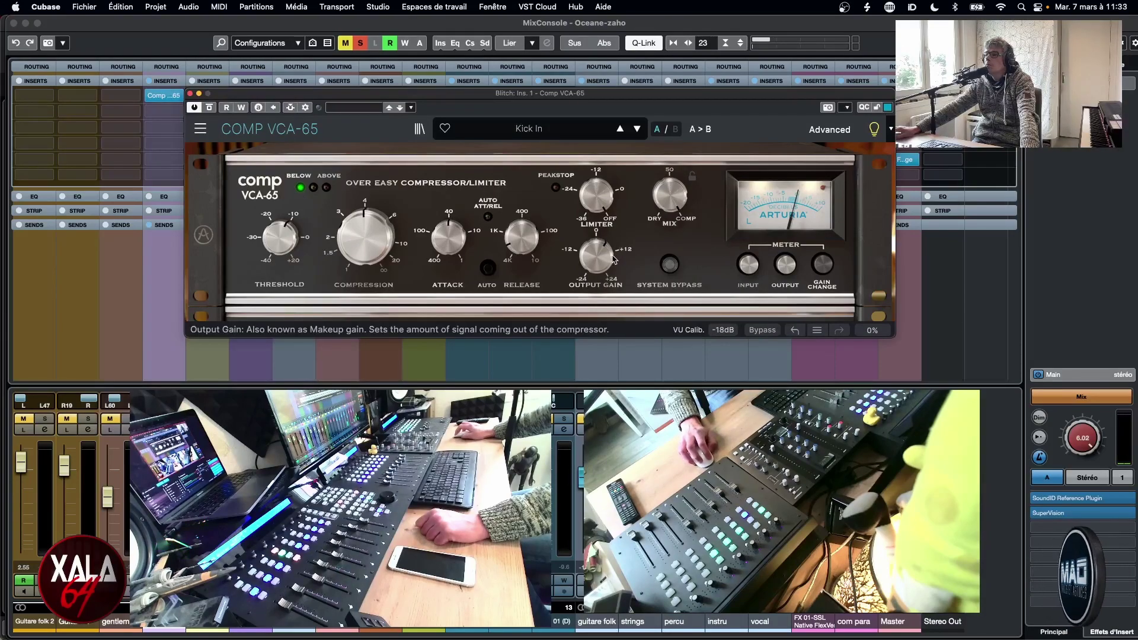
pyautogui.click(210, 108)
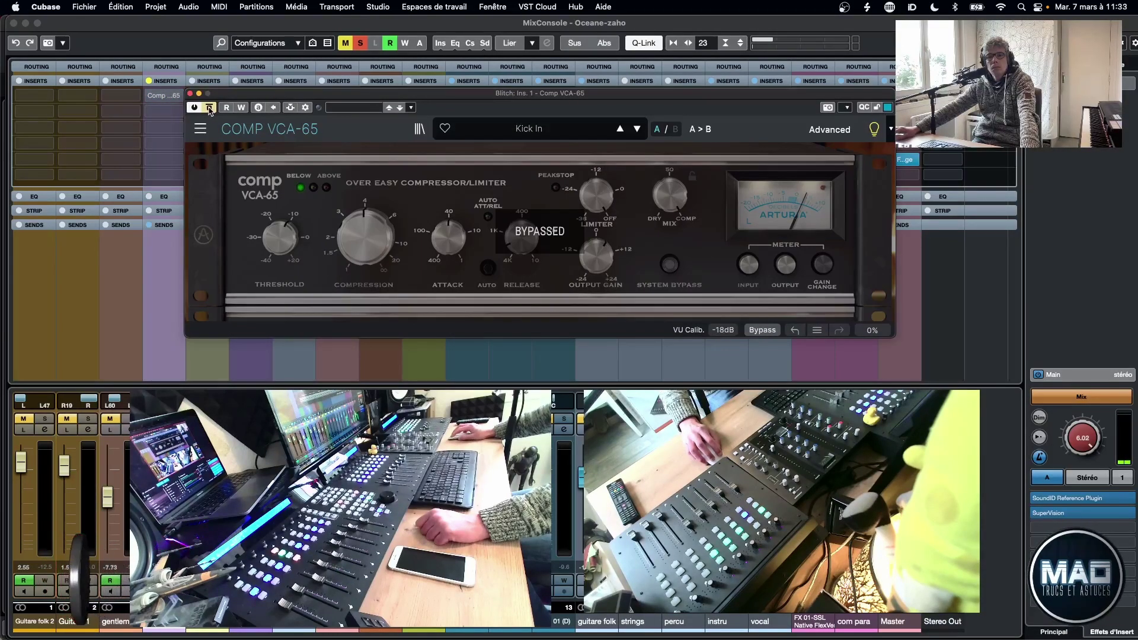
pyautogui.click(210, 109)
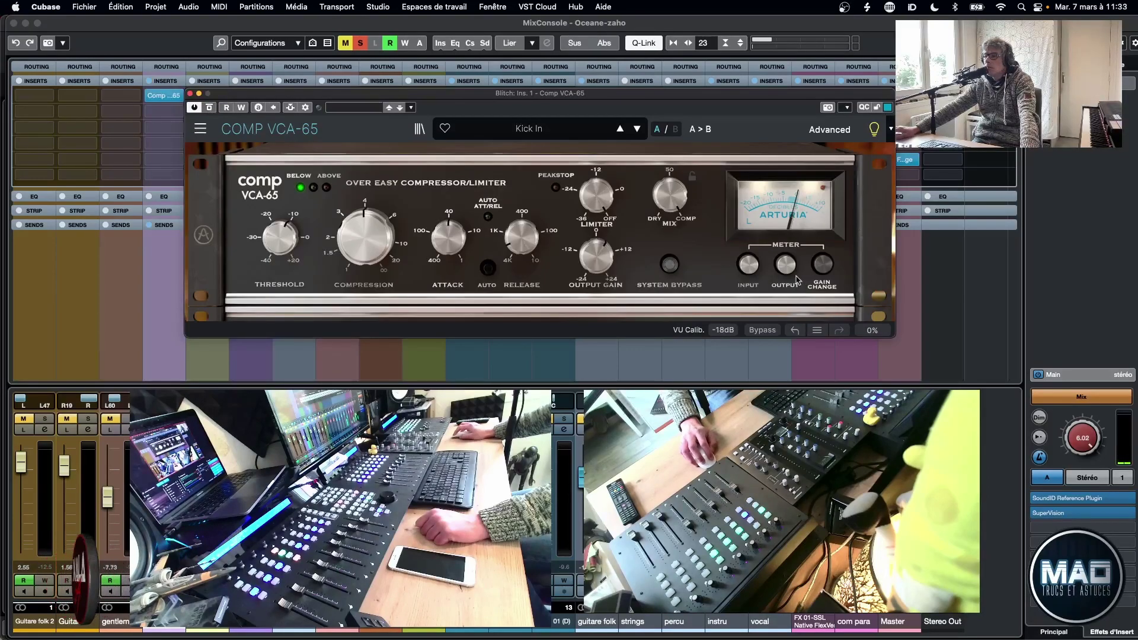
# Set the Blitch compressor's output gain to +2.69 dB and compare it against bypass, finishing with the plug-in window closed.
pyautogui.moveTo(608, 263); pyautogui.dragTo(608, 260)
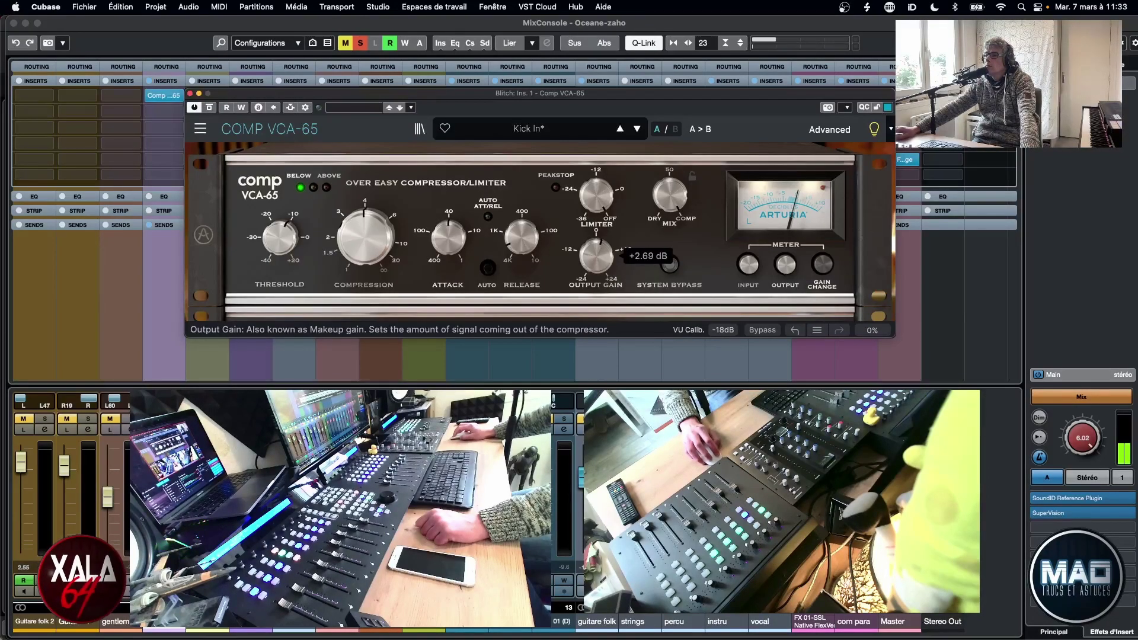
pyautogui.click(210, 108)
pyautogui.click(210, 109)
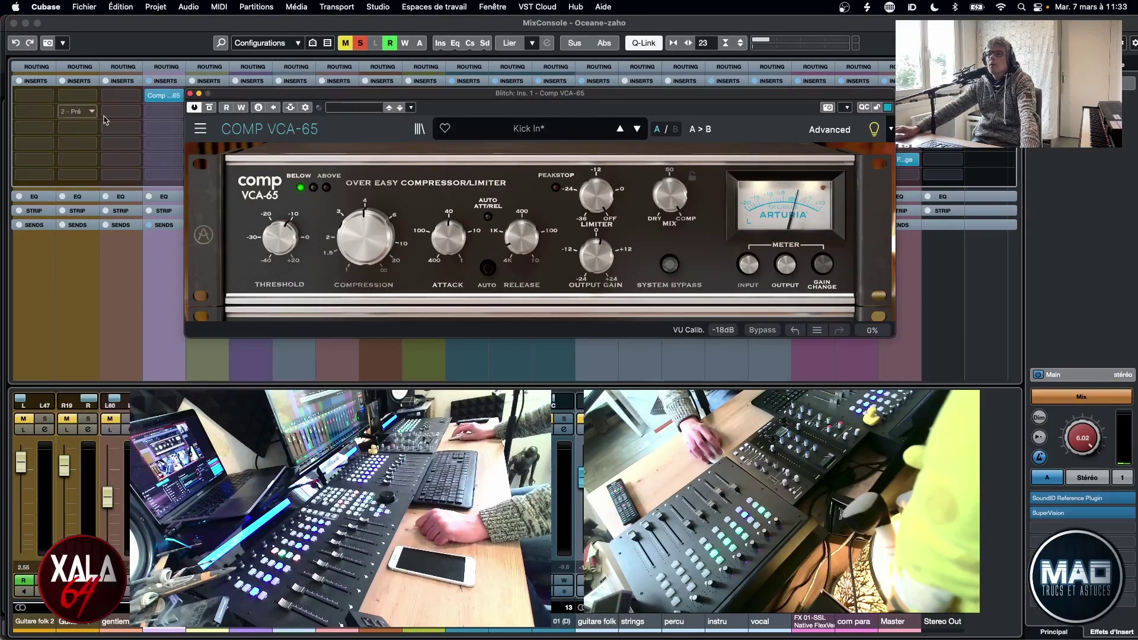
pyautogui.click(190, 93)
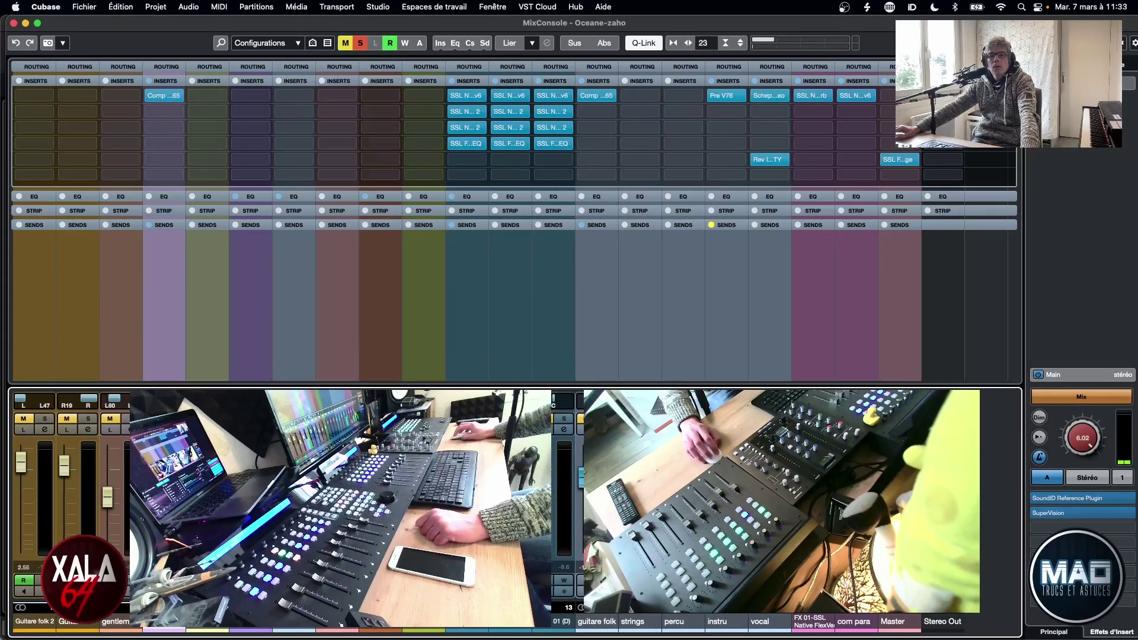